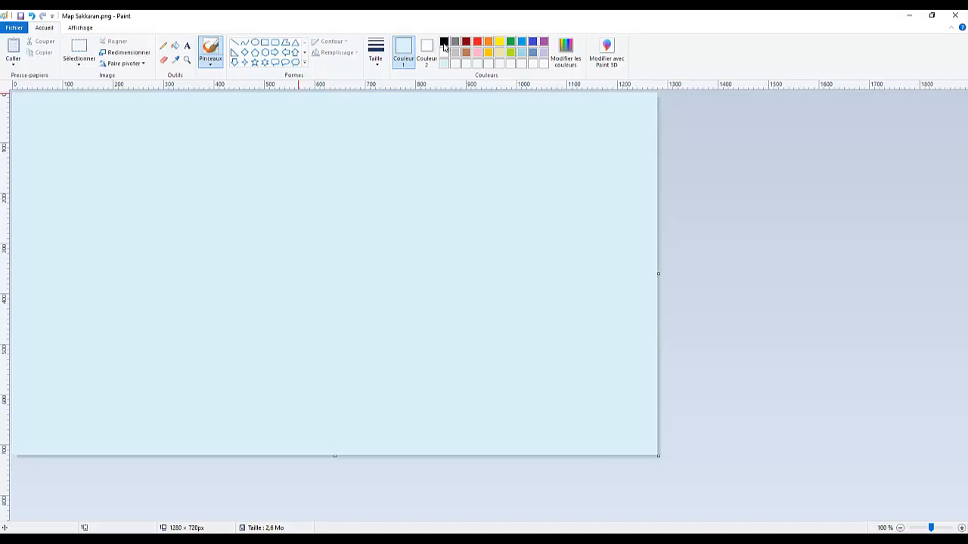
pyautogui.click(444, 42)
pyautogui.click(164, 48)
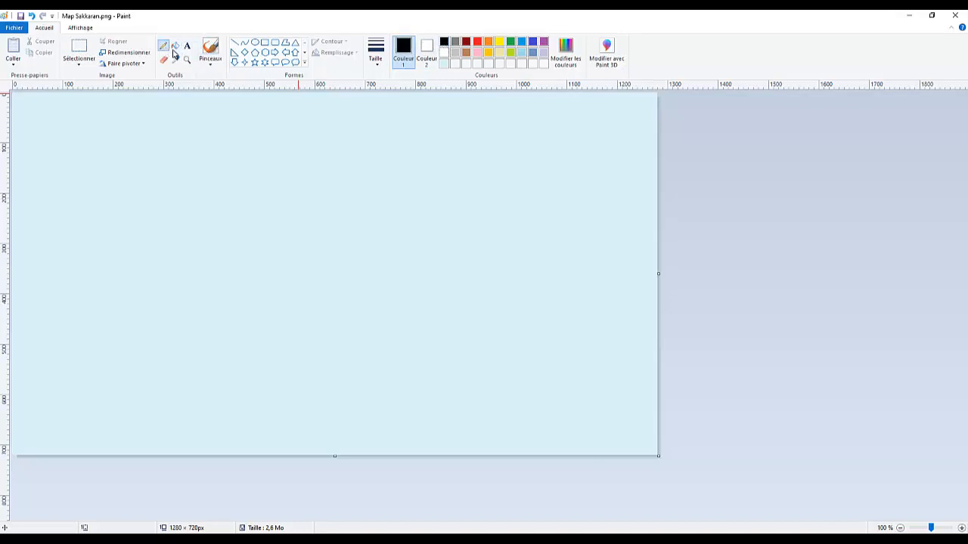
pyautogui.click(211, 51)
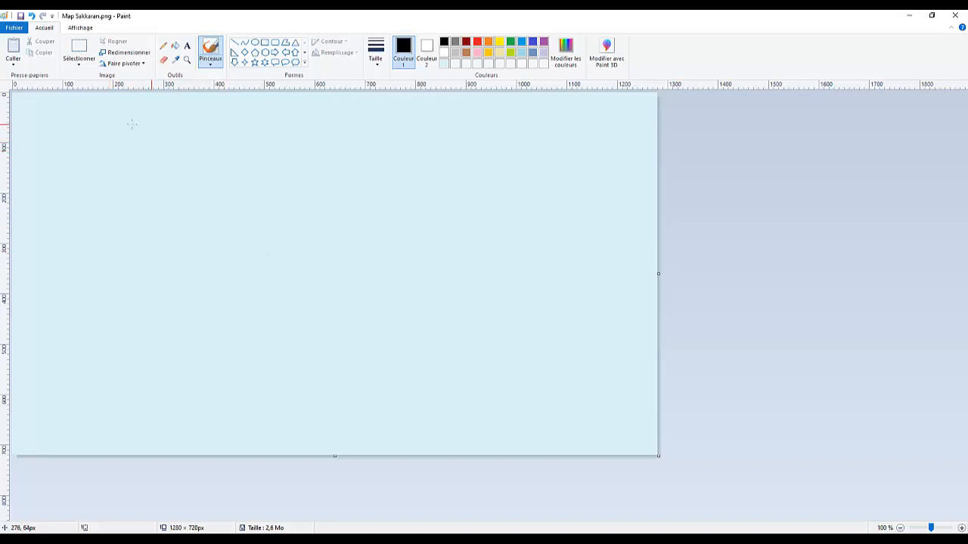
# Step: Pencil a closed round outline at the canvas's upper edge, fill it with orange and sample that orange as the secondary colour
pyautogui.click(175, 60)
pyautogui.click(467, 52)
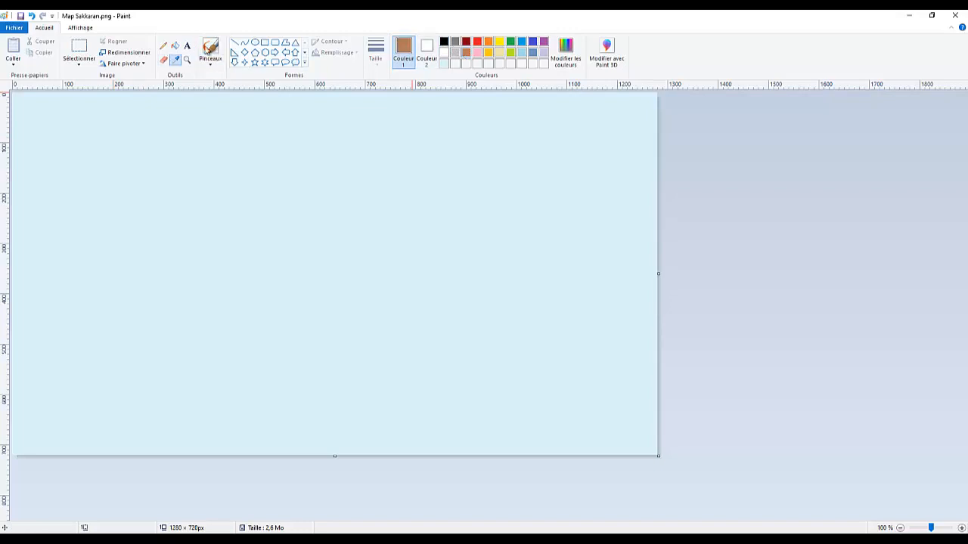
pyautogui.click(163, 45)
pyautogui.moveTo(302, 91); pyautogui.dragTo(300, 186)
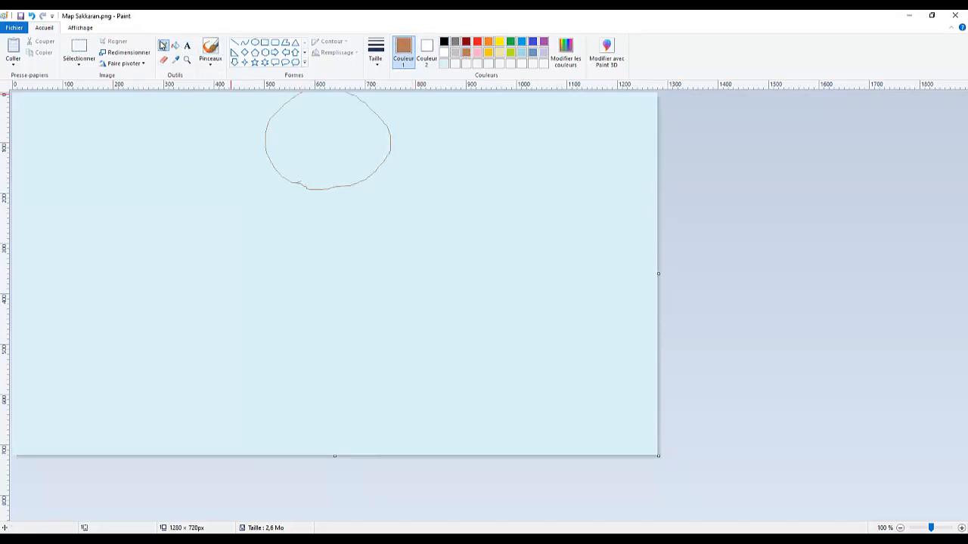
pyautogui.click(175, 45)
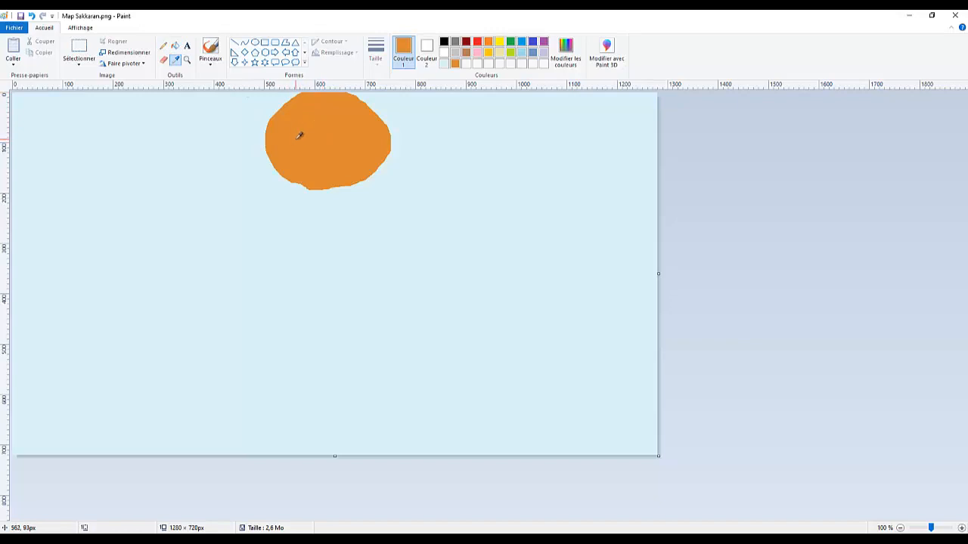
pyautogui.rightClick(322, 137)
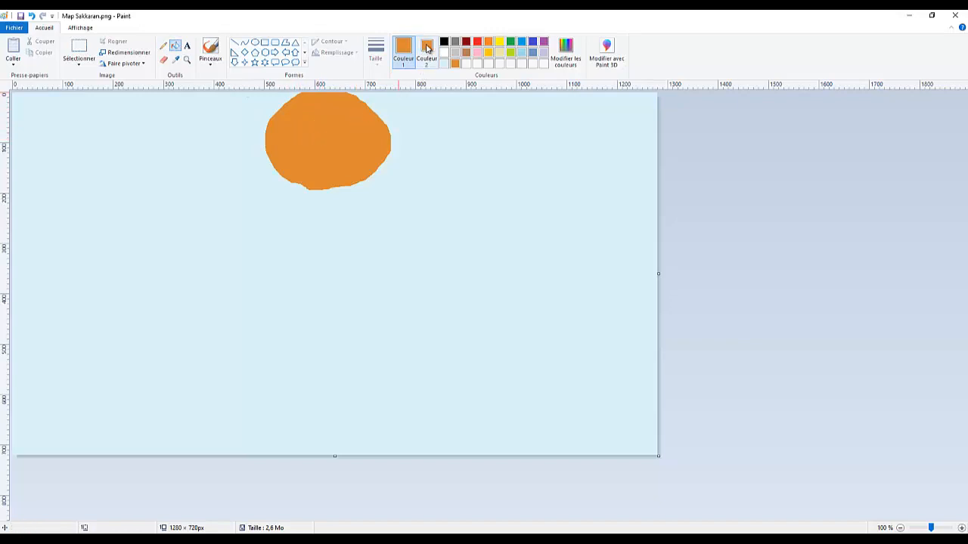
# Step: Undo the orange test blob and build the large main landmass in orange by deleting free-form selections on the sea
pyautogui.hotkey('ctrl', 'z')
pyautogui.click(176, 60)
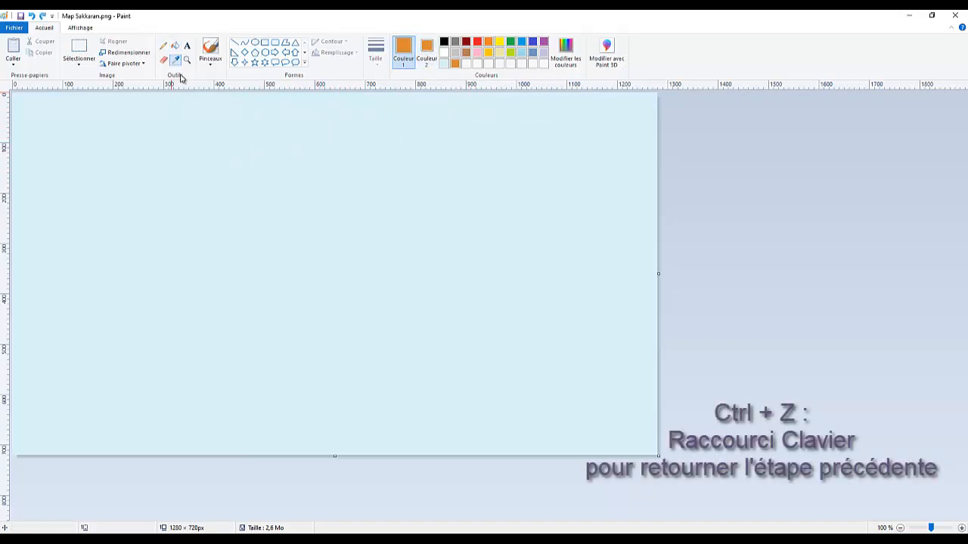
pyautogui.click(79, 64)
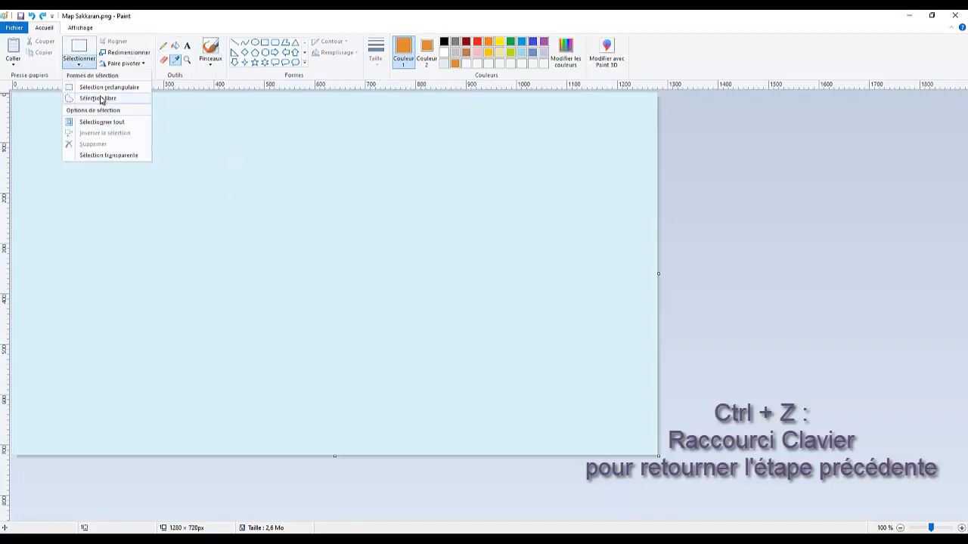
pyautogui.click(102, 99)
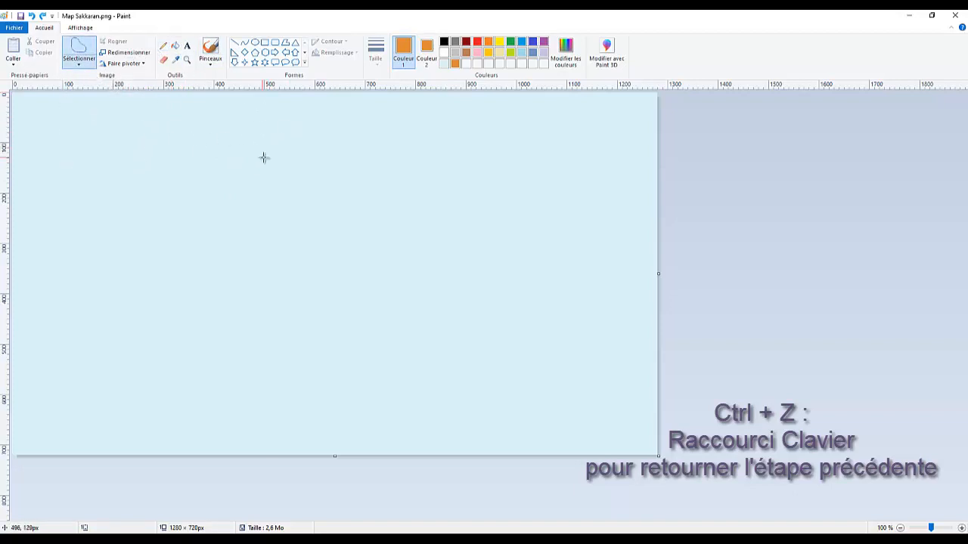
pyautogui.moveTo(265, 126)
pyautogui.mouseDown()
pyautogui.moveTo(161, 172)
pyautogui.moveTo(156, 218)
pyautogui.moveTo(272, 129)
pyautogui.moveTo(264, 126)
pyautogui.mouseUp()
pyautogui.hotkey('ctrl', 'z')
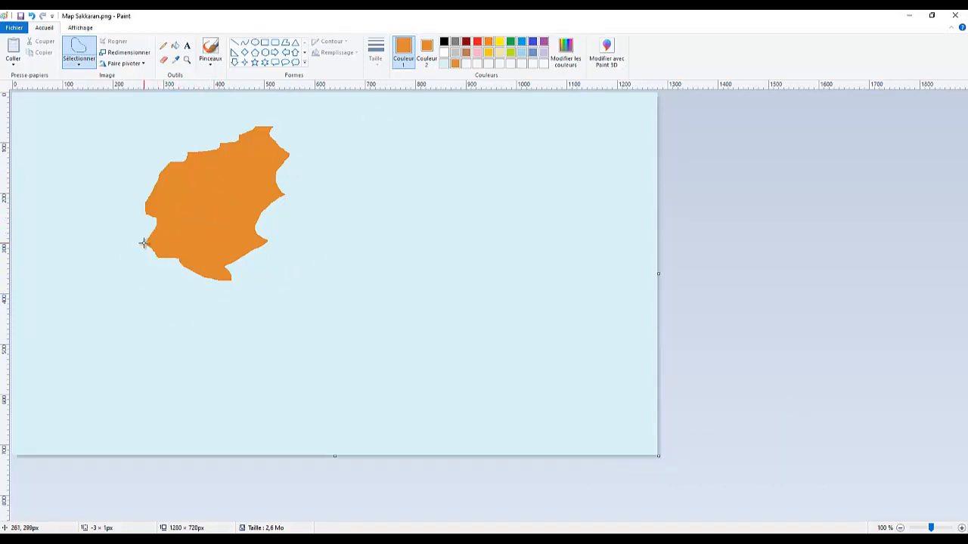
pyautogui.moveTo(149, 242)
pyautogui.mouseDown()
pyautogui.moveTo(80, 279)
pyautogui.moveTo(89, 289)
pyautogui.moveTo(62, 337)
pyautogui.moveTo(73, 371)
pyautogui.moveTo(193, 397)
pyautogui.moveTo(245, 396)
pyautogui.moveTo(296, 350)
pyautogui.moveTo(403, 311)
pyautogui.moveTo(390, 297)
pyautogui.moveTo(479, 276)
pyautogui.moveTo(499, 177)
pyautogui.moveTo(489, 155)
pyautogui.moveTo(454, 132)
pyautogui.moveTo(383, 114)
pyautogui.moveTo(368, 130)
pyautogui.moveTo(287, 158)
pyautogui.mouseUp()
pyautogui.press('Delete')
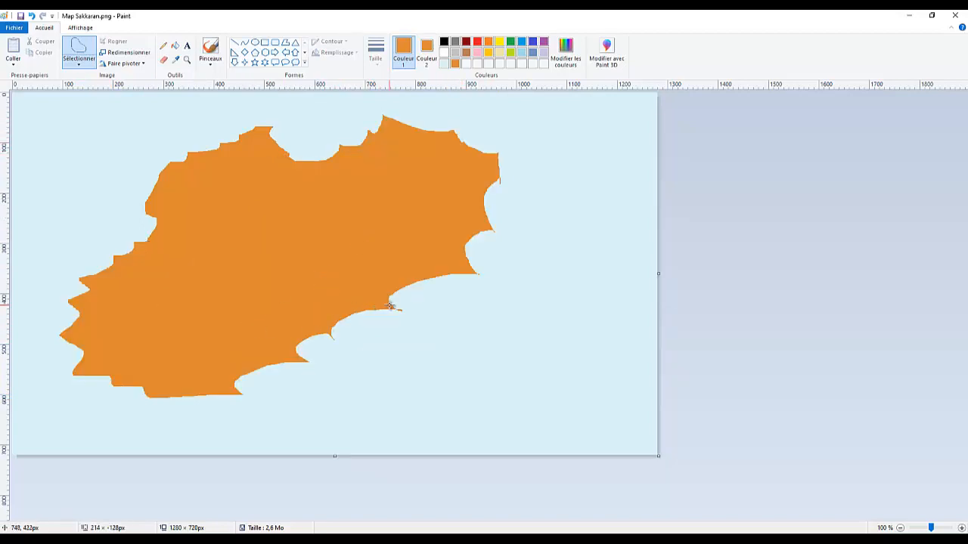
# Step: Add small jagged orange outgrowths along the main landmass's southeast coast with shaky free-form selections
pyautogui.keyDown('ctrl'); pyautogui.scroll(1, 499, 325); pyautogui.keyUp('ctrl')
pyautogui.keyDown('ctrl'); pyautogui.scroll(-2, 486, 322); pyautogui.keyUp('ctrl')
pyautogui.keyDown('ctrl'); pyautogui.scroll(1, 486, 322); pyautogui.keyUp('ctrl')
pyautogui.moveTo(407, 285)
pyautogui.mouseDown()
pyautogui.moveTo(396, 326)
pyautogui.moveTo(370, 318)
pyautogui.moveTo(338, 340)
pyautogui.moveTo(297, 336)
pyautogui.moveTo(307, 287)
pyautogui.moveTo(342, 260)
pyautogui.moveTo(405, 281)
pyautogui.mouseUp()
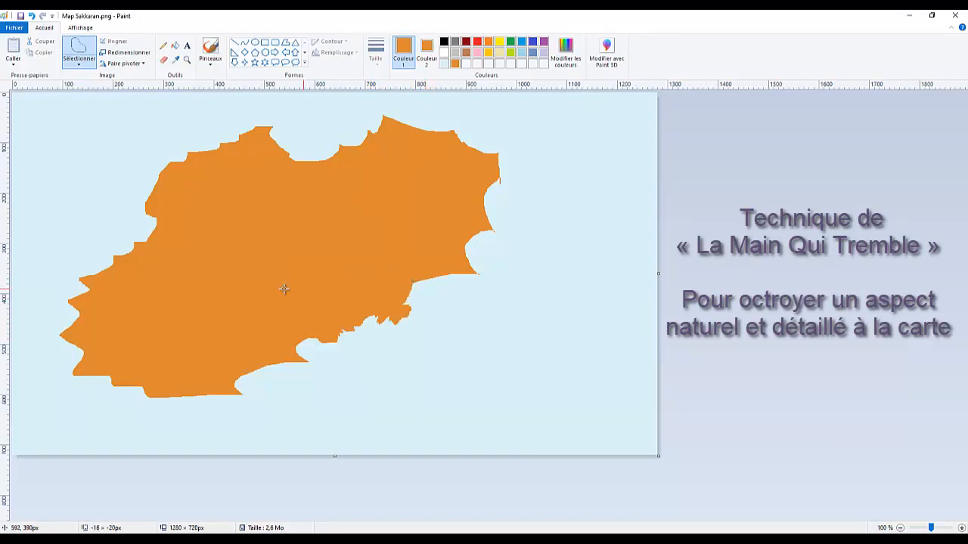
# Step: Add irregular orange hooks and a narrow spit to the south coast below the small southeastern bay
pyautogui.moveTo(289, 362)
pyautogui.mouseDown()
pyautogui.moveTo(313, 355)
pyautogui.moveTo(302, 368)
pyautogui.mouseUp()
pyautogui.click(333, 365)
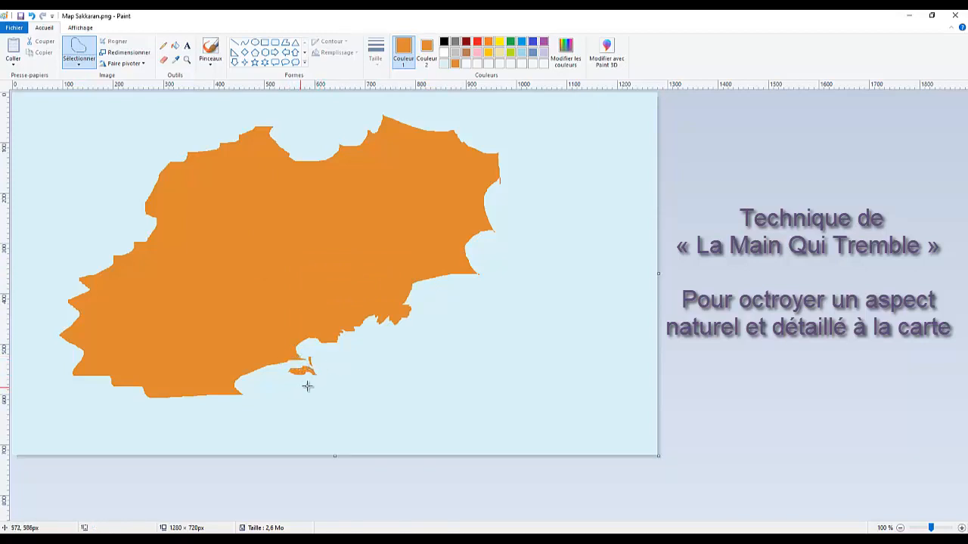
pyautogui.moveTo(308, 363)
pyautogui.mouseDown()
pyautogui.moveTo(301, 354)
pyautogui.moveTo(309, 371)
pyautogui.moveTo(270, 361)
pyautogui.moveTo(267, 389)
pyautogui.moveTo(315, 372)
pyautogui.mouseUp()
pyautogui.click(330, 342)
pyautogui.click(231, 391)
# Step: Add a ragged orange peninsula at the stepped edge of the landmass's southwest coast
pyautogui.scroll(2, 315, 372)
pyautogui.scroll(-5, 333, 376)
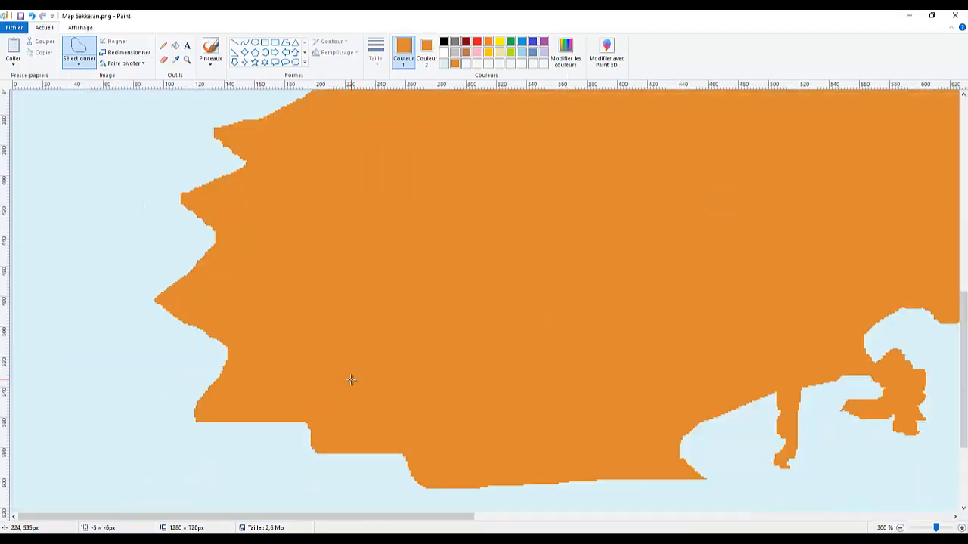
pyautogui.moveTo(315, 300)
pyautogui.mouseDown()
pyautogui.moveTo(341, 340)
pyautogui.moveTo(326, 360)
pyautogui.moveTo(334, 378)
pyautogui.moveTo(353, 381)
pyautogui.moveTo(448, 309)
pyautogui.moveTo(460, 261)
pyautogui.moveTo(389, 257)
pyautogui.moveTo(318, 299)
pyautogui.mouseUp()
pyautogui.press('Delete')
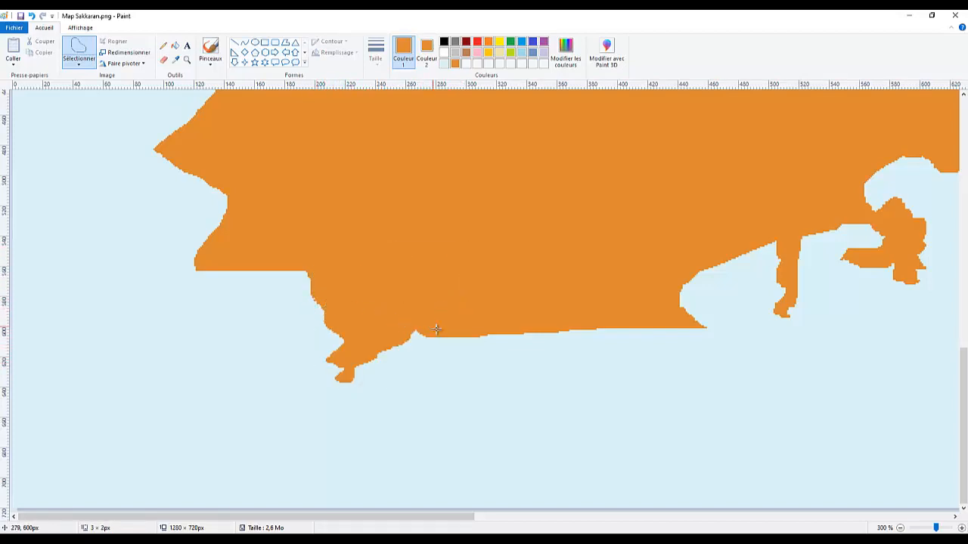
# Step: Extend the south coast with a second jagged orange peninsula and fill out the landmass's southwest corner
pyautogui.moveTo(505, 330); pyautogui.dragTo(485, 342)
pyautogui.moveTo(440, 399)
pyautogui.mouseDown()
pyautogui.moveTo(422, 422)
pyautogui.moveTo(462, 415)
pyautogui.moveTo(463, 395)
pyautogui.mouseUp()
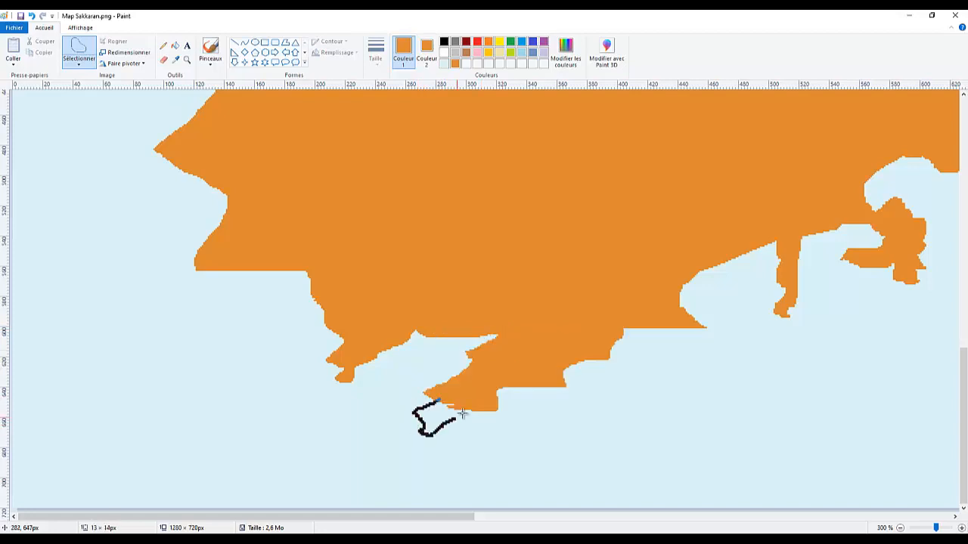
pyautogui.moveTo(463, 394)
pyautogui.mouseDown()
pyautogui.moveTo(446, 428)
pyautogui.moveTo(461, 402)
pyautogui.mouseUp()
pyautogui.press('Delete')
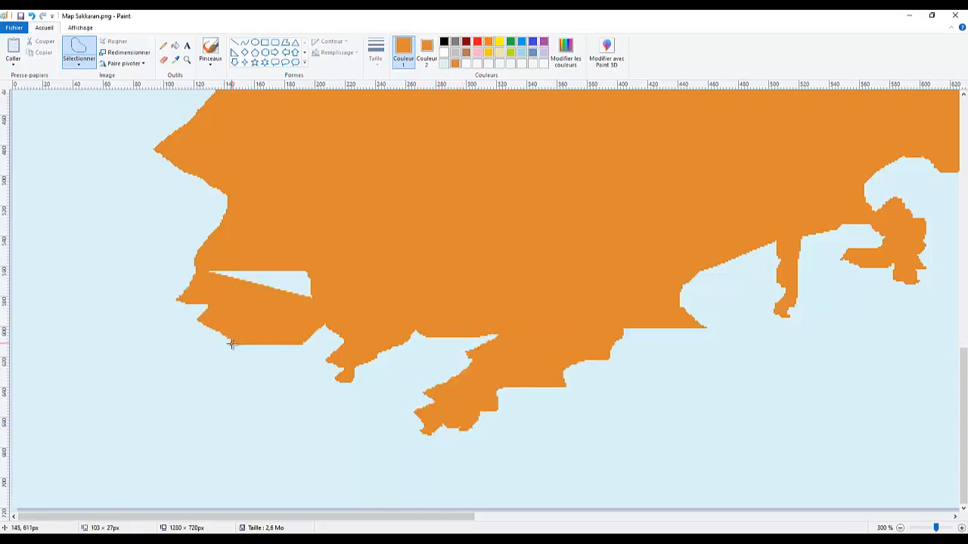
pyautogui.moveTo(232, 344)
pyautogui.mouseDown()
pyautogui.moveTo(226, 357)
pyautogui.moveTo(301, 357)
pyautogui.moveTo(325, 314)
pyautogui.mouseUp()
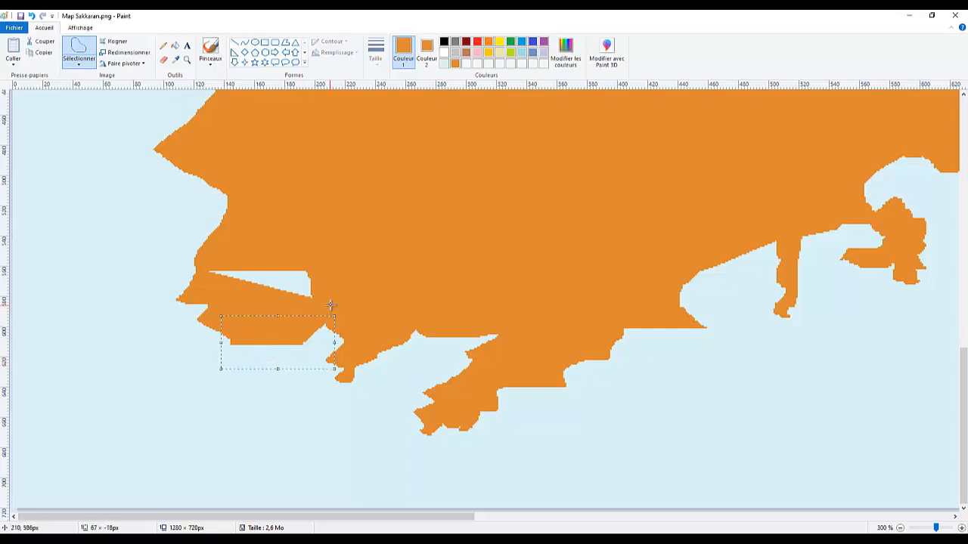
pyautogui.press('Delete')
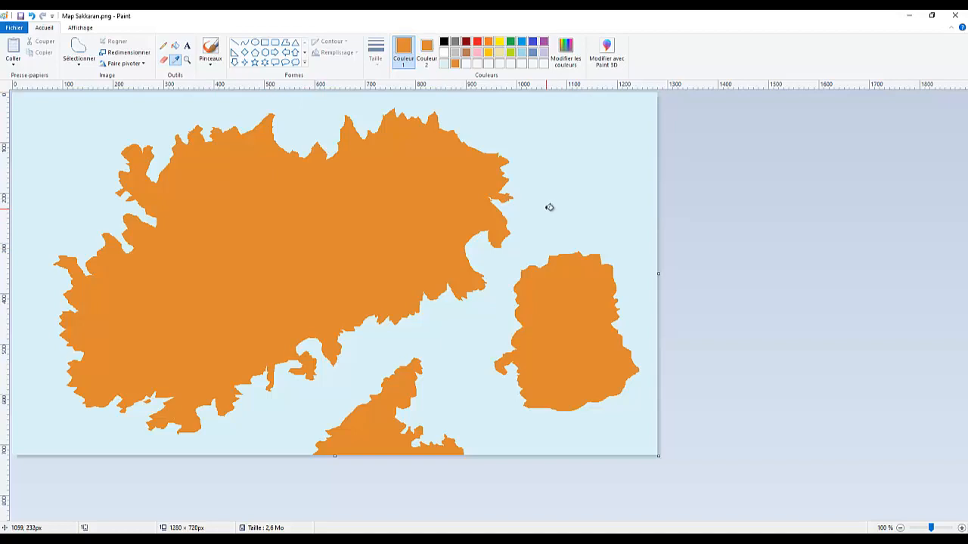
# Step: Sample the light blue sea as the secondary colour and carve free-form notches into the eastern island's north coast
pyautogui.rightClick(550, 207)
pyautogui.click(83, 65)
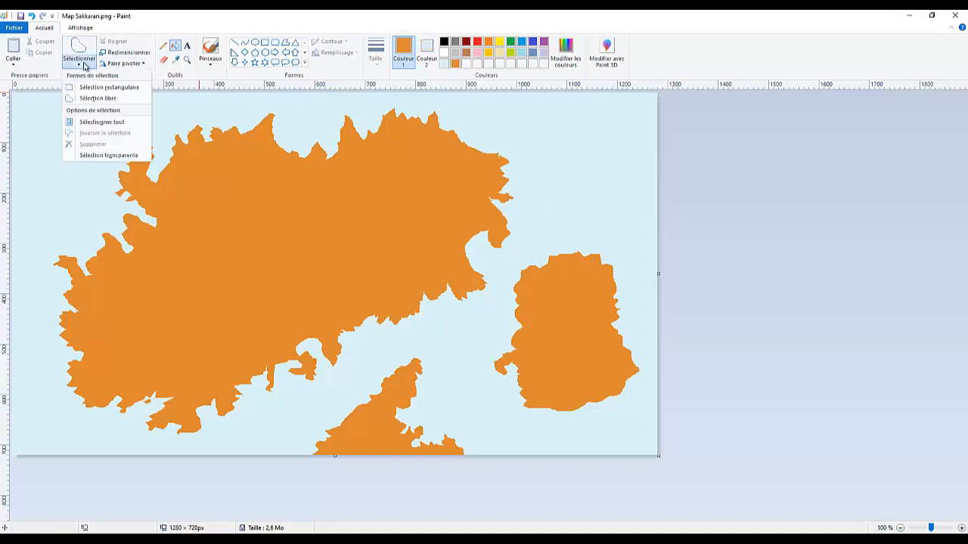
pyautogui.click(98, 98)
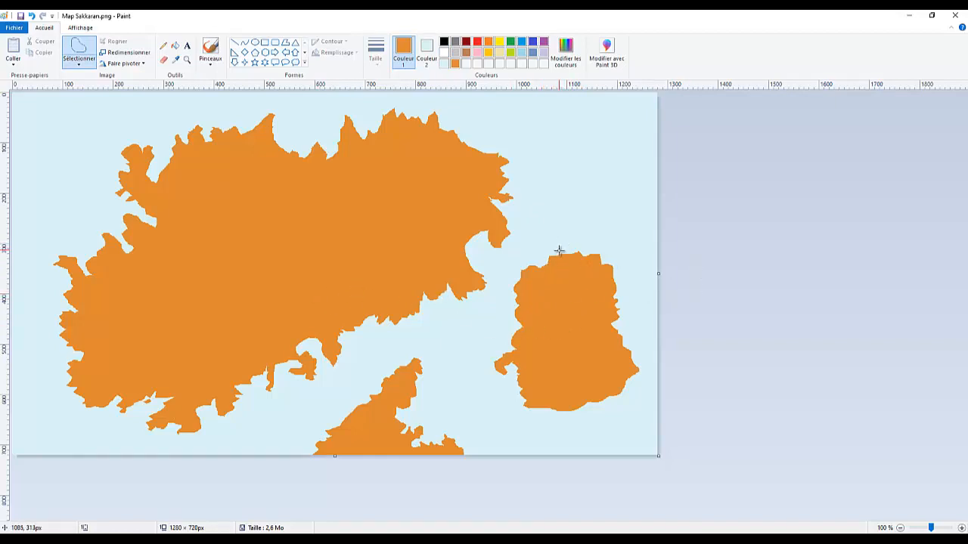
pyautogui.moveTo(549, 256); pyautogui.dragTo(566, 270)
pyautogui.moveTo(609, 254)
pyautogui.mouseDown()
pyautogui.moveTo(590, 259)
pyautogui.moveTo(594, 248)
pyautogui.moveTo(605, 250)
pyautogui.mouseUp()
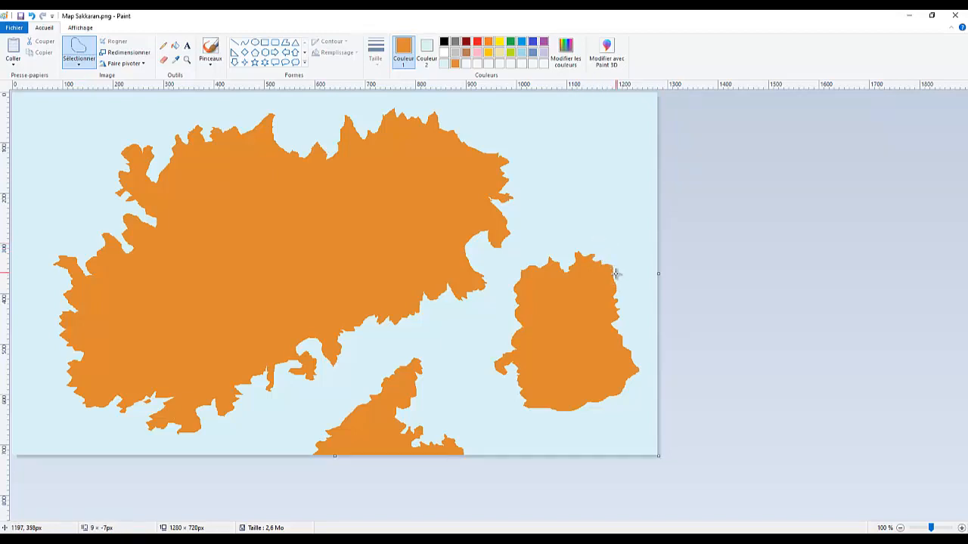
# Step: Carve small light blue inlets into the eastern island's south coast with free-form selections
pyautogui.moveTo(528, 414)
pyautogui.mouseDown()
pyautogui.moveTo(558, 403)
pyautogui.moveTo(529, 411)
pyautogui.mouseUp()
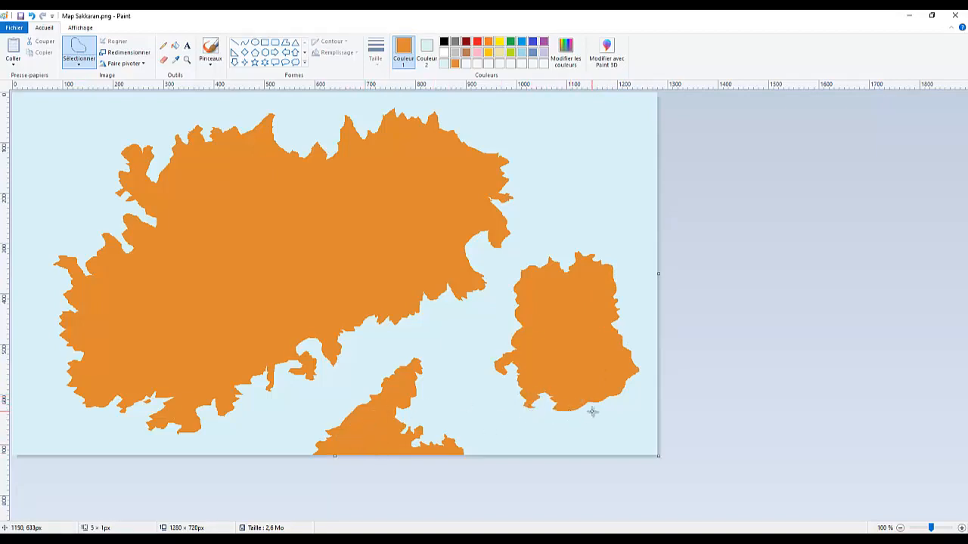
pyautogui.moveTo(592, 410); pyautogui.dragTo(590, 405)
pyautogui.press('Delete')
# Step: Widen the bay on the main landmass's east coast by deleting irregular free-form pieces of land
pyautogui.moveTo(479, 247)
pyautogui.mouseDown()
pyautogui.moveTo(462, 265)
pyautogui.moveTo(471, 274)
pyautogui.moveTo(473, 254)
pyautogui.moveTo(458, 256)
pyautogui.moveTo(468, 262)
pyautogui.moveTo(461, 265)
pyautogui.moveTo(471, 234)
pyautogui.moveTo(477, 242)
pyautogui.moveTo(466, 251)
pyautogui.mouseUp()
pyautogui.press('Delete')
pyautogui.press('Delete')
pyautogui.press('Delete')
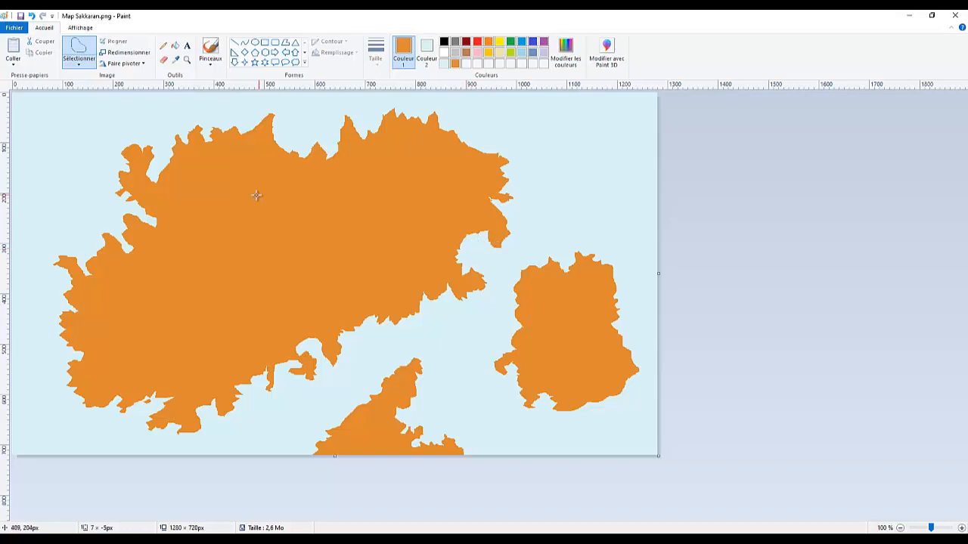
# Step: Set the Pencil to draw with the saved light blue sea colour
pyautogui.click(164, 45)
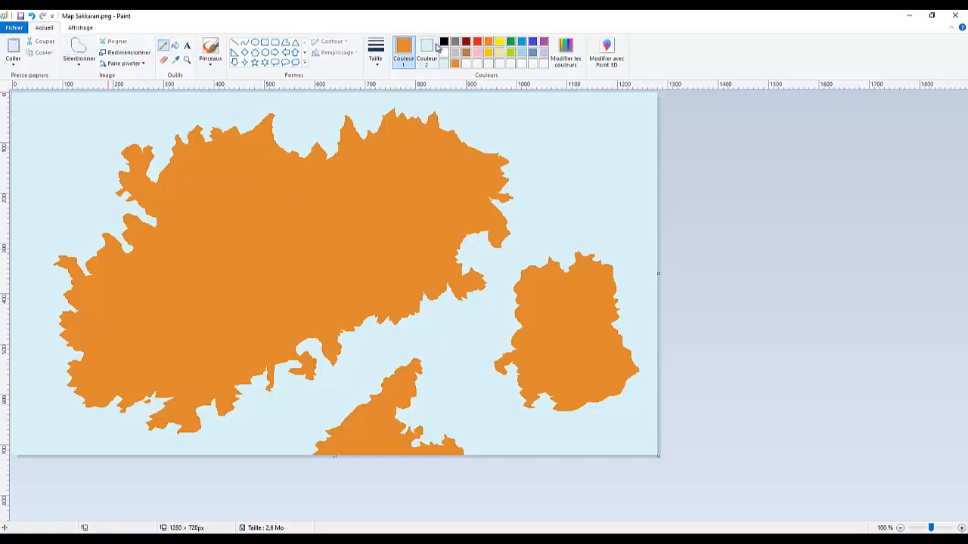
pyautogui.click(444, 42)
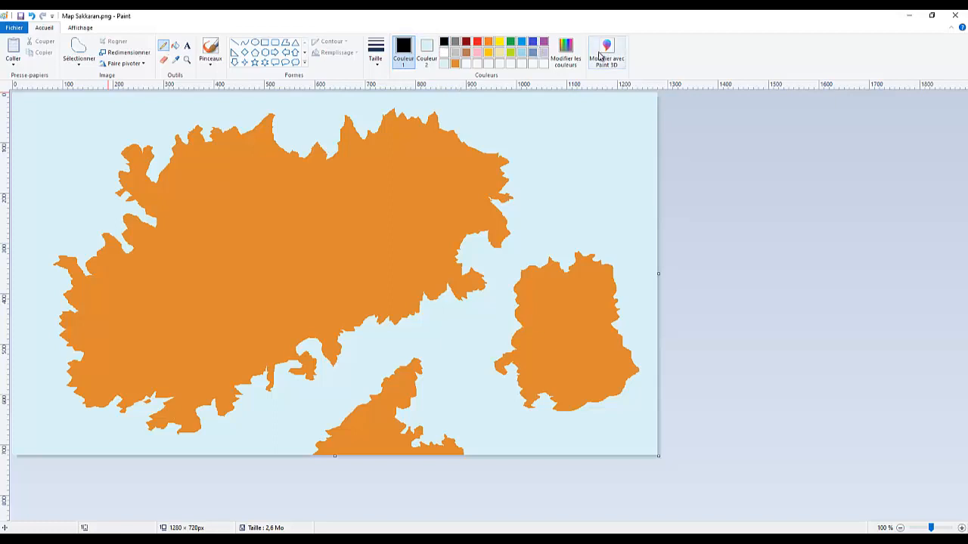
pyautogui.click(566, 58)
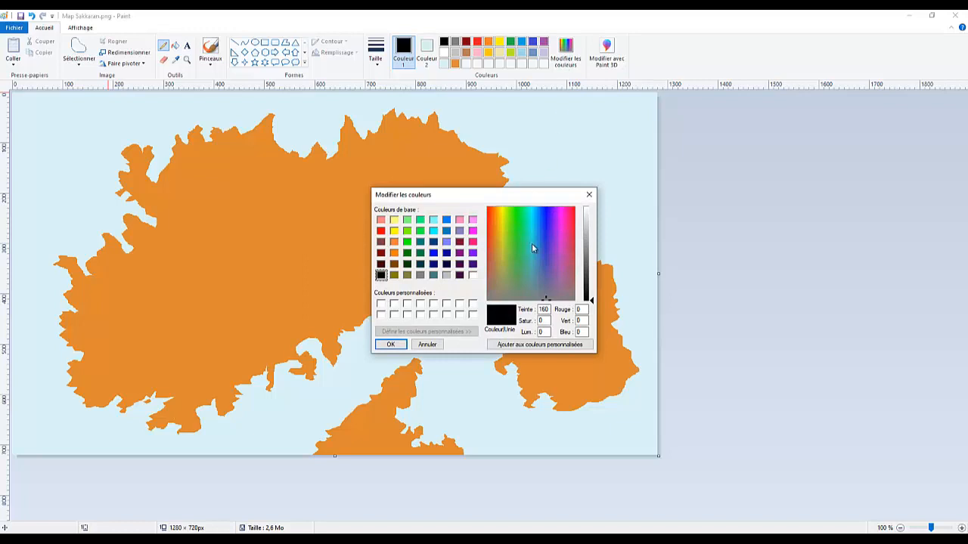
pyautogui.press('Escape')
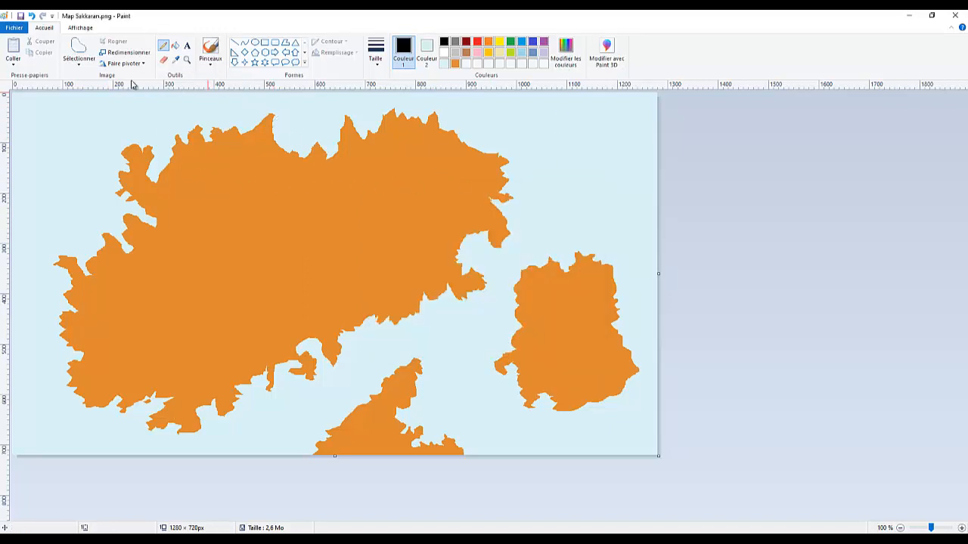
pyautogui.click(443, 63)
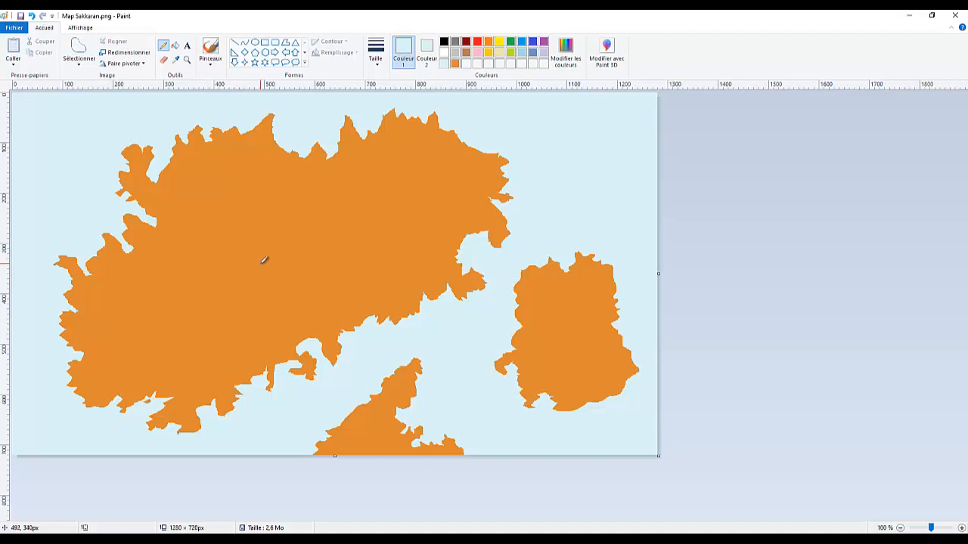
# Step: Draw a winding light blue river from the centre of the main landmass to its southeast coast
pyautogui.keyDown('ctrl'); pyautogui.scroll(2, 264, 260); pyautogui.keyUp('ctrl')
pyautogui.keyDown('ctrl'); pyautogui.scroll(-2, 270, 264); pyautogui.keyUp('ctrl')
pyautogui.moveTo(303, 270); pyautogui.dragTo(321, 304)
# Step: Thicken the middle stretch of the light blue river with irregular Pencil strokes along its course
pyautogui.keyDown('ctrl'); pyautogui.scroll(2, 387, 292); pyautogui.keyUp('ctrl')
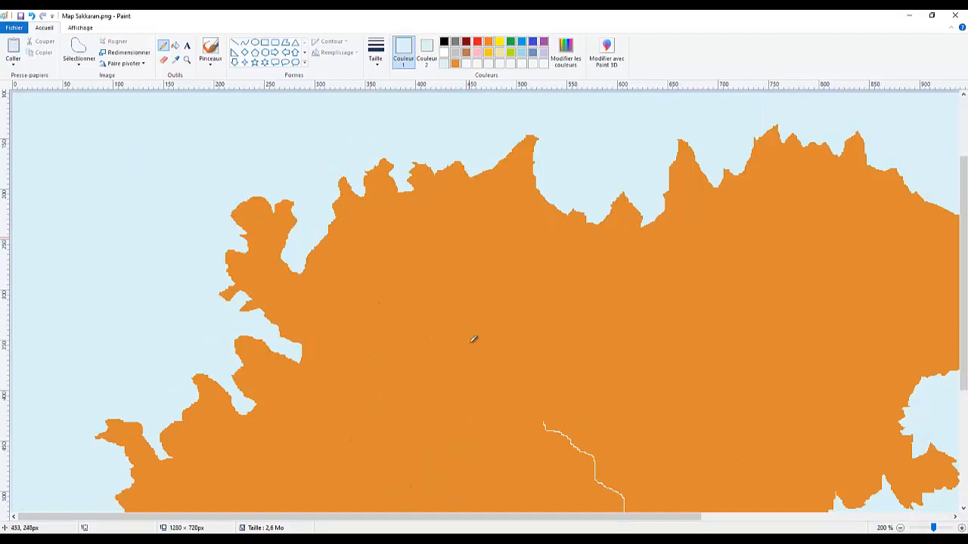
pyautogui.scroll(-3, 530, 348)
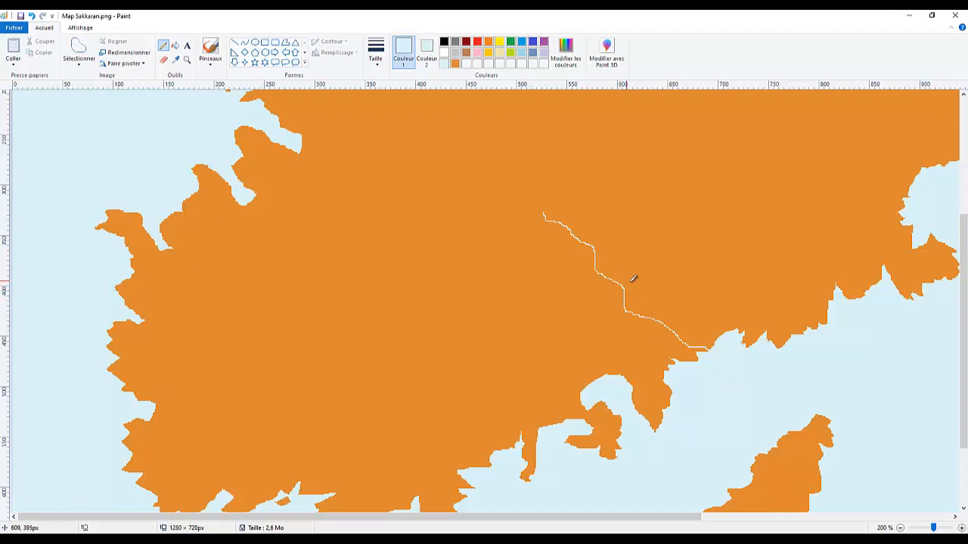
pyautogui.keyDown('ctrl'); pyautogui.scroll(1, 633, 278); pyautogui.keyUp('ctrl')
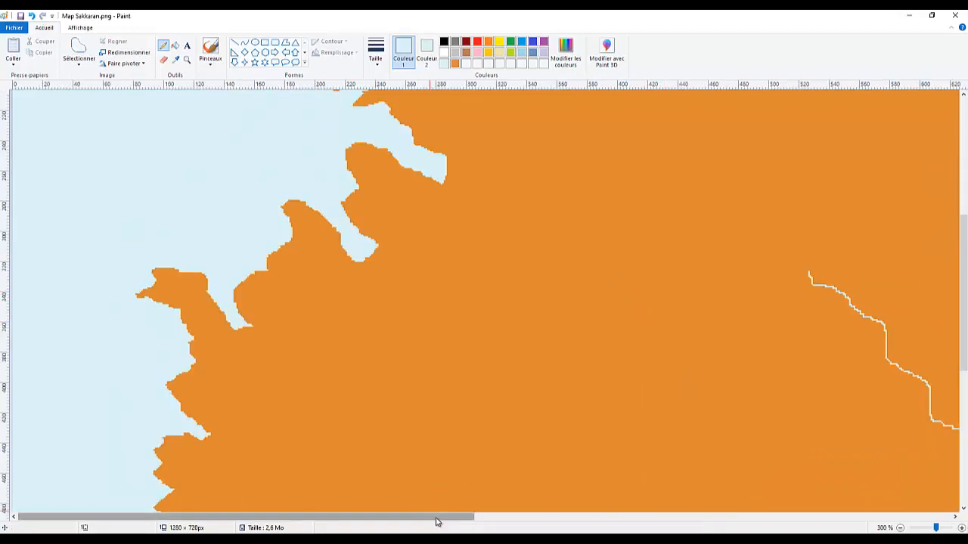
pyautogui.moveTo(436, 521); pyautogui.dragTo(646, 521)
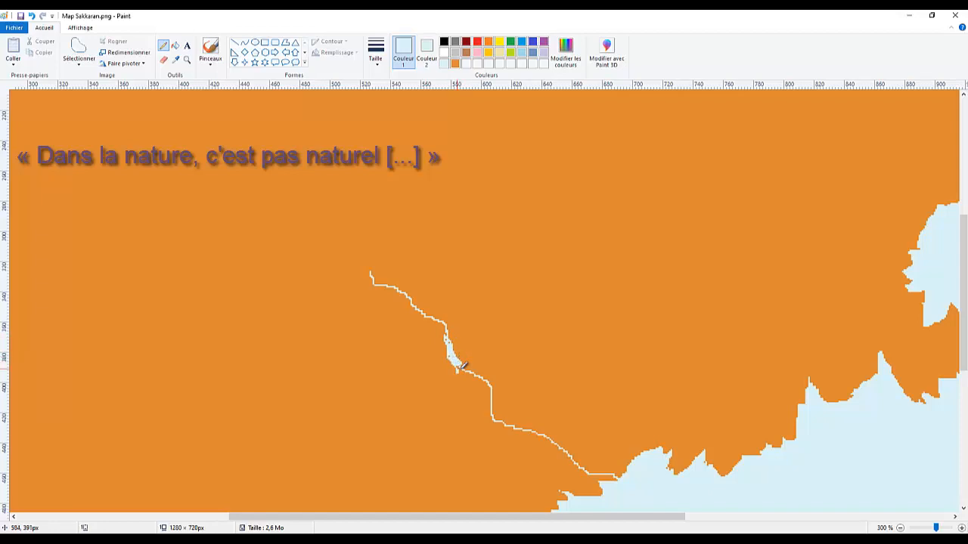
pyautogui.moveTo(459, 371); pyautogui.dragTo(464, 371)
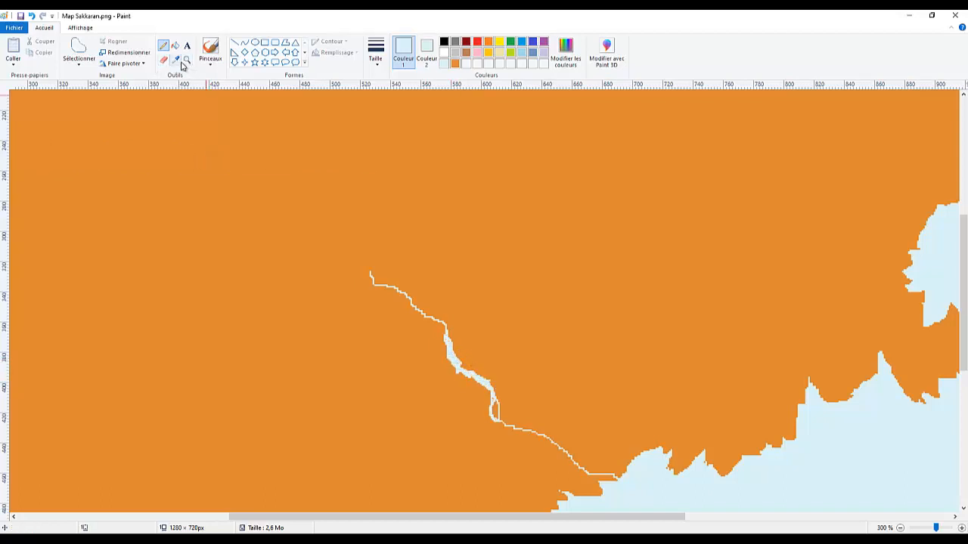
# Step: Widen the river's lower course towards its southeast mouth by deleting free-form pieces of land along it
pyautogui.click(79, 49)
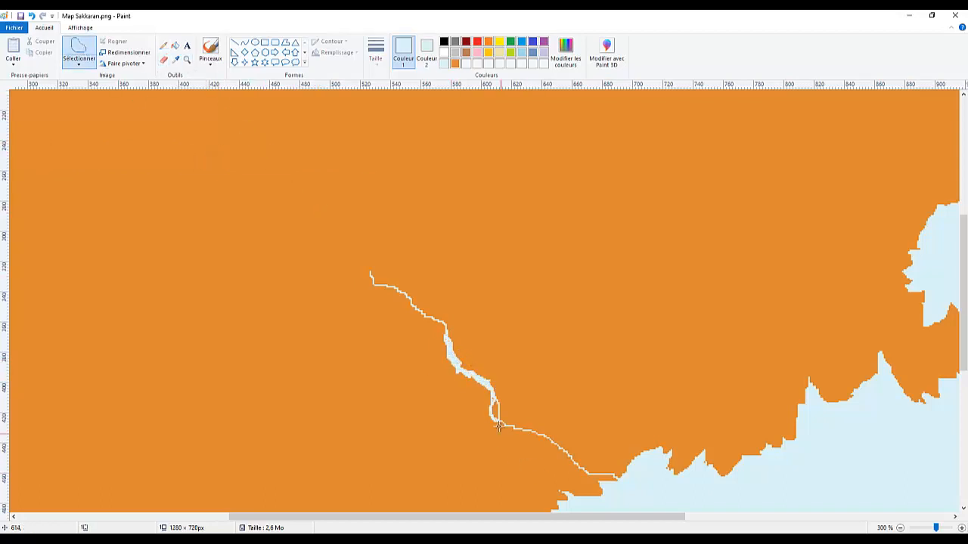
pyautogui.moveTo(493, 389)
pyautogui.mouseDown()
pyautogui.moveTo(501, 432)
pyautogui.moveTo(590, 478)
pyautogui.moveTo(447, 365)
pyautogui.moveTo(499, 405)
pyautogui.moveTo(484, 379)
pyautogui.moveTo(461, 375)
pyautogui.mouseUp()
pyautogui.press('Delete')
pyautogui.scroll(3, 463, 341)
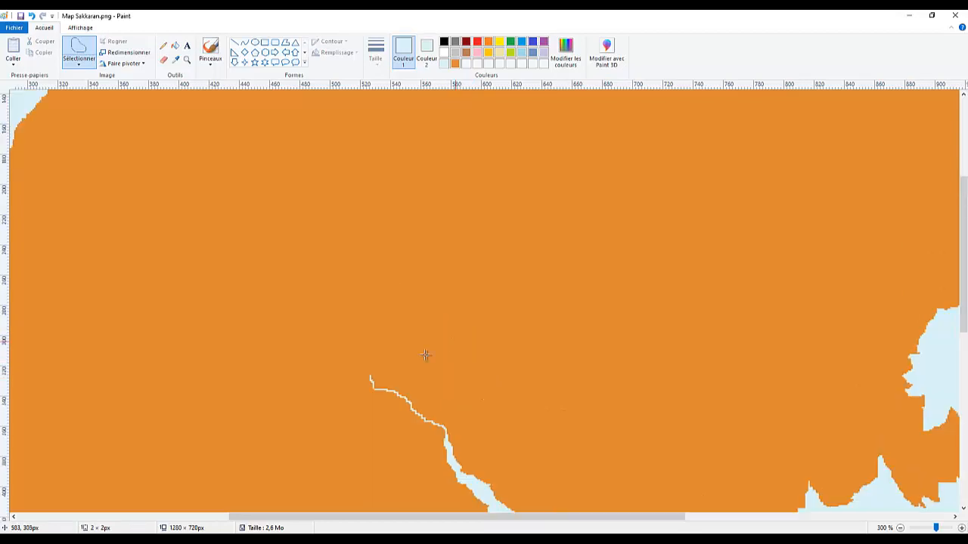
# Step: Draw a closed, irregular red outline around the river's source with the Pencil and fill it with red
pyautogui.click(164, 46)
pyautogui.moveTo(419, 422)
pyautogui.mouseDown()
pyautogui.moveTo(313, 297)
pyautogui.moveTo(430, 283)
pyautogui.moveTo(479, 375)
pyautogui.moveTo(431, 413)
pyautogui.mouseUp()
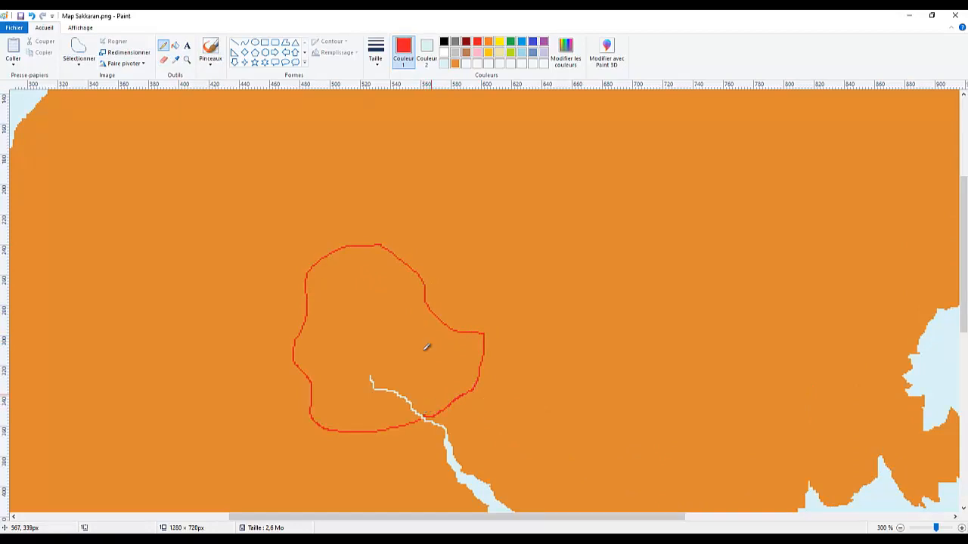
pyautogui.click(176, 45)
pyautogui.click(424, 348)
pyautogui.scroll(-2, 550, 374)
pyautogui.scroll(1, 552, 375)
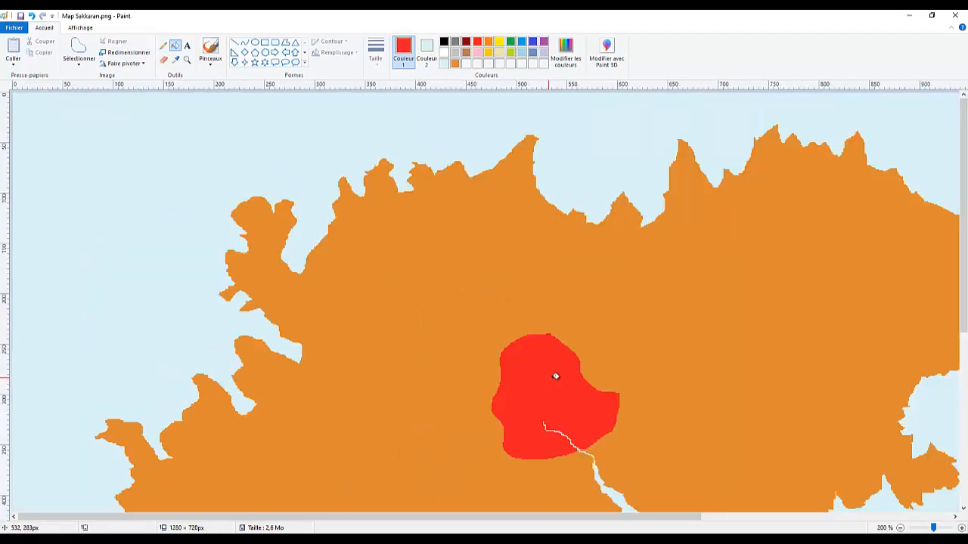
# Step: Extend the red area to the northeast by deleting free-form pieces of land beside it and filling them with red
pyautogui.scroll(-3, 719, 391)
pyautogui.moveTo(611, 518); pyautogui.dragTo(673, 518)
pyautogui.scroll(-1, 640, 425)
pyautogui.scroll(1, 602, 413)
pyautogui.click(84, 52)
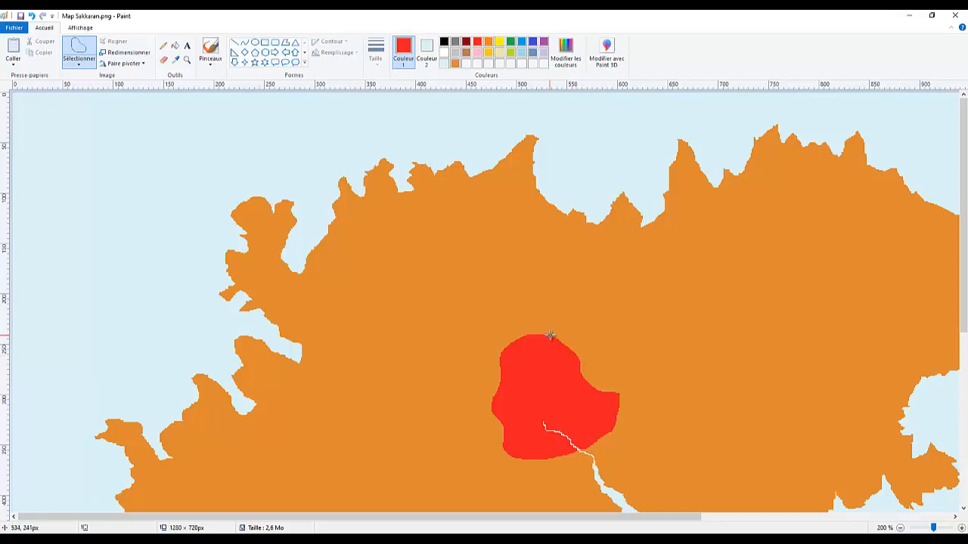
pyautogui.moveTo(550, 335)
pyautogui.mouseDown()
pyautogui.moveTo(576, 319)
pyautogui.moveTo(619, 319)
pyautogui.moveTo(652, 333)
pyautogui.moveTo(611, 397)
pyautogui.moveTo(575, 396)
pyautogui.moveTo(550, 335)
pyautogui.mouseUp()
pyautogui.press('Delete')
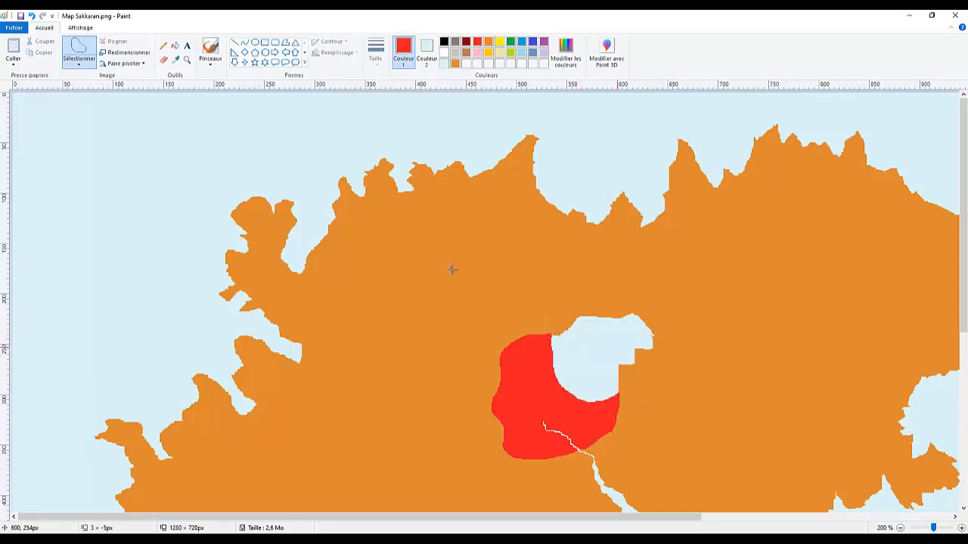
pyautogui.click(176, 46)
pyautogui.click(627, 348)
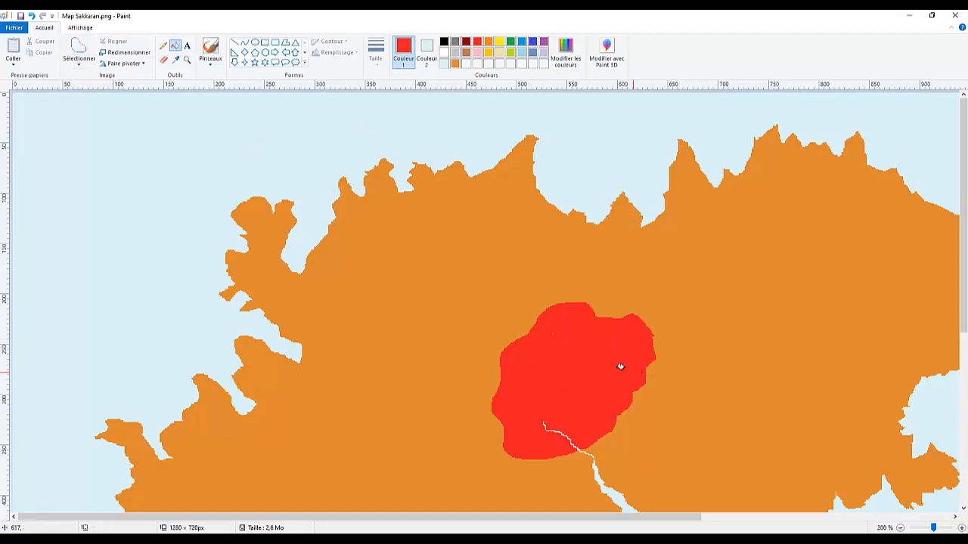
# Step: Draw a winding light blue river from the red area to the north coast, ending in a small branching delta
pyautogui.click(163, 45)
pyautogui.click(269, 134)
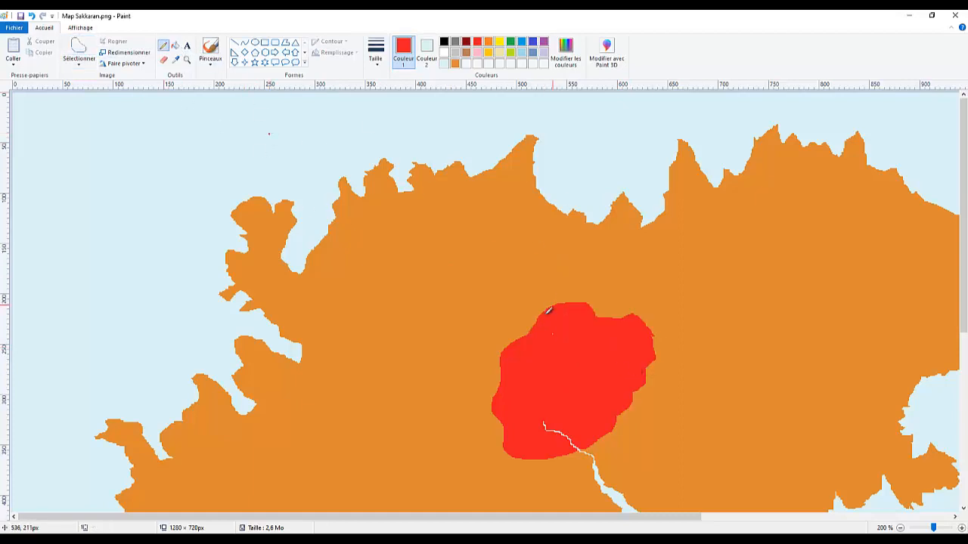
pyautogui.hscroll(2, 548, 317)
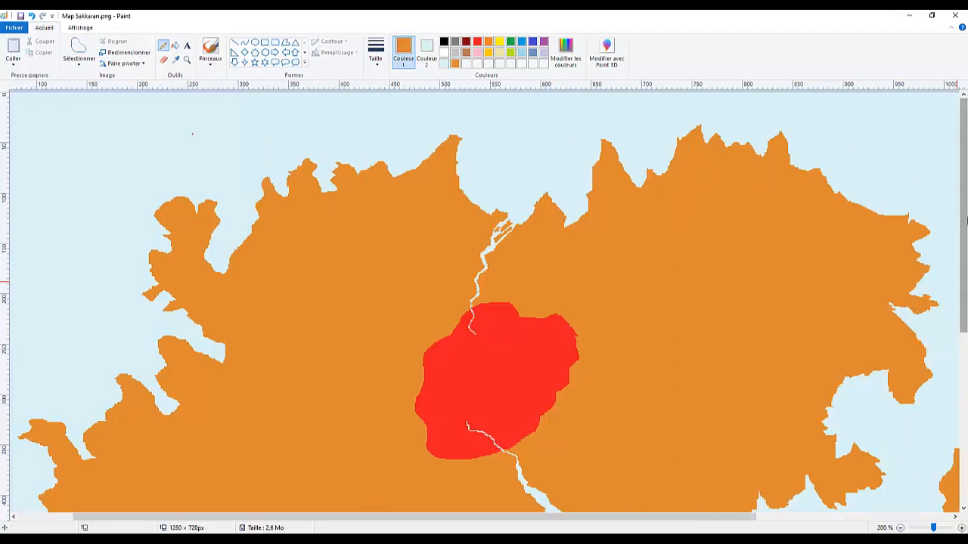
pyautogui.scroll(-4, 537, 332)
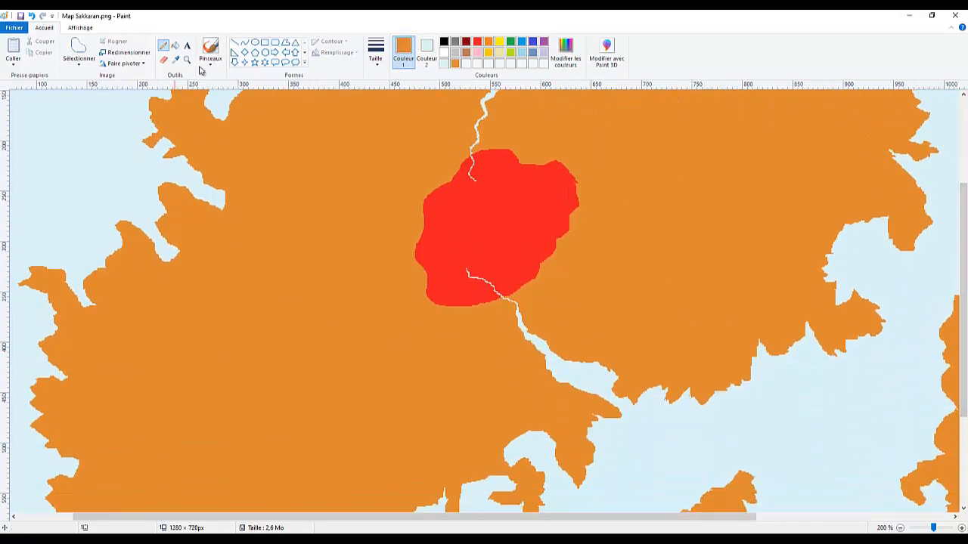
# Step: Draw an irregular black border line with the Pencil from the red area's west edge to the inlet on the west coast
pyautogui.scroll(4, 360, 239)
pyautogui.click(444, 42)
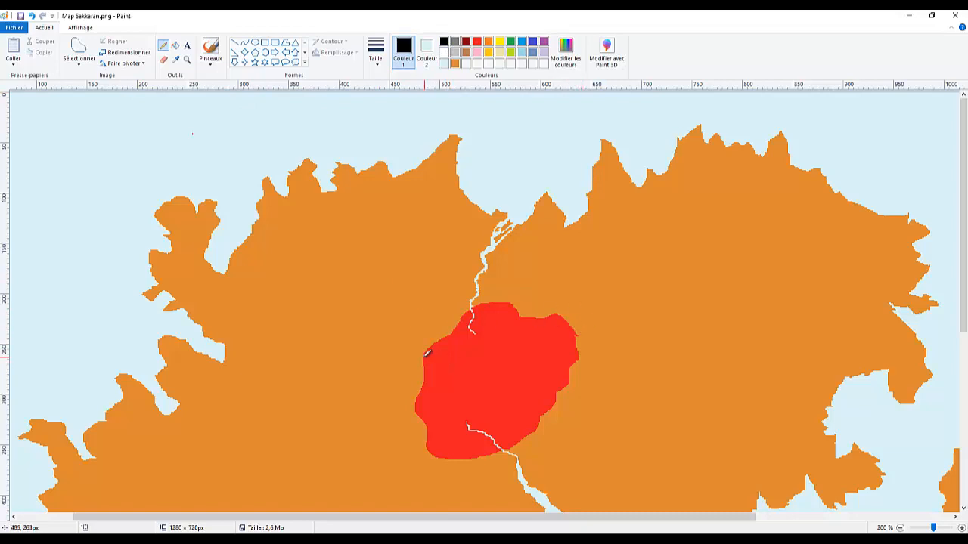
pyautogui.moveTo(426, 355)
pyautogui.mouseDown()
pyautogui.moveTo(243, 334)
pyautogui.moveTo(224, 344)
pyautogui.mouseUp()
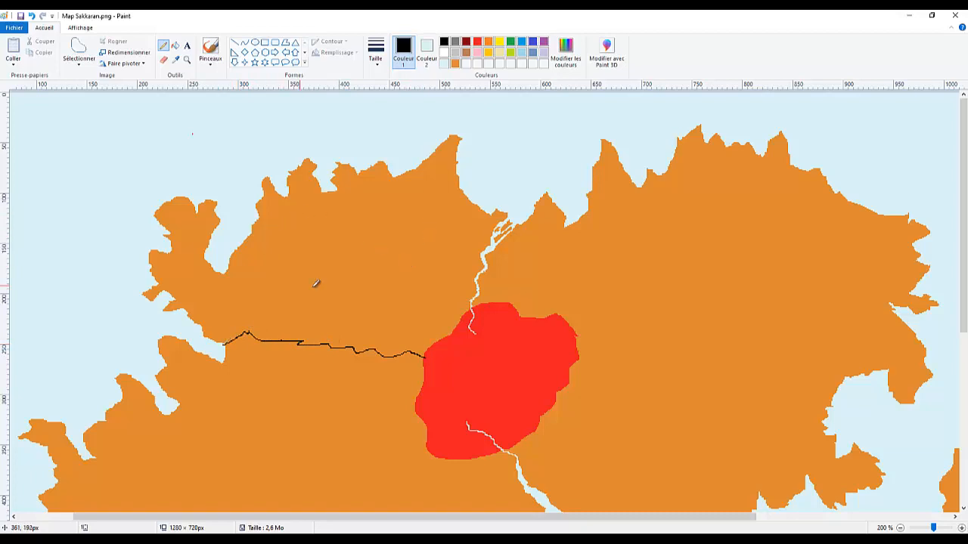
# Step: Fill the land south of the black border with periwinkle blue and recolour the border line with the same fill
pyautogui.scroll(2, 361, 319)
pyautogui.scroll(-5, 438, 383)
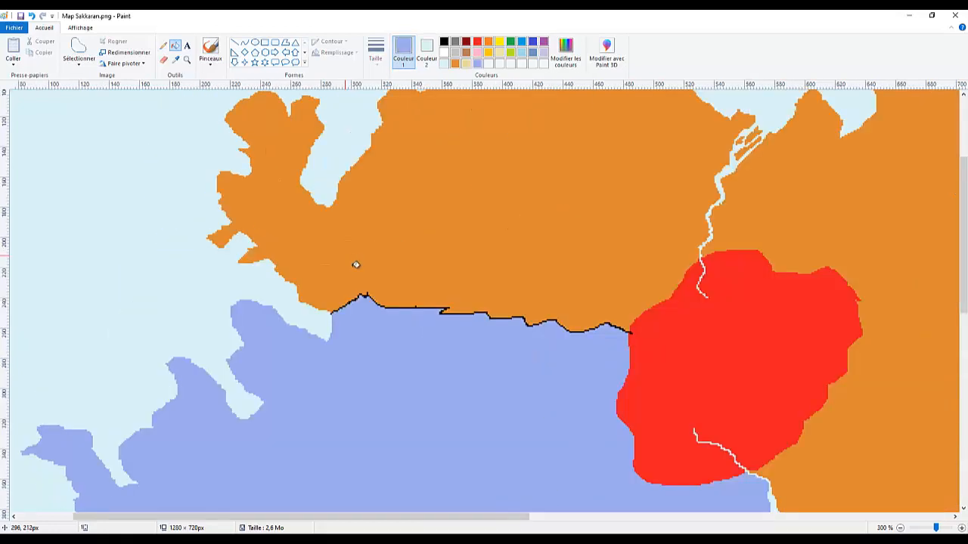
pyautogui.scroll(1, 394, 291)
pyautogui.click(500, 369)
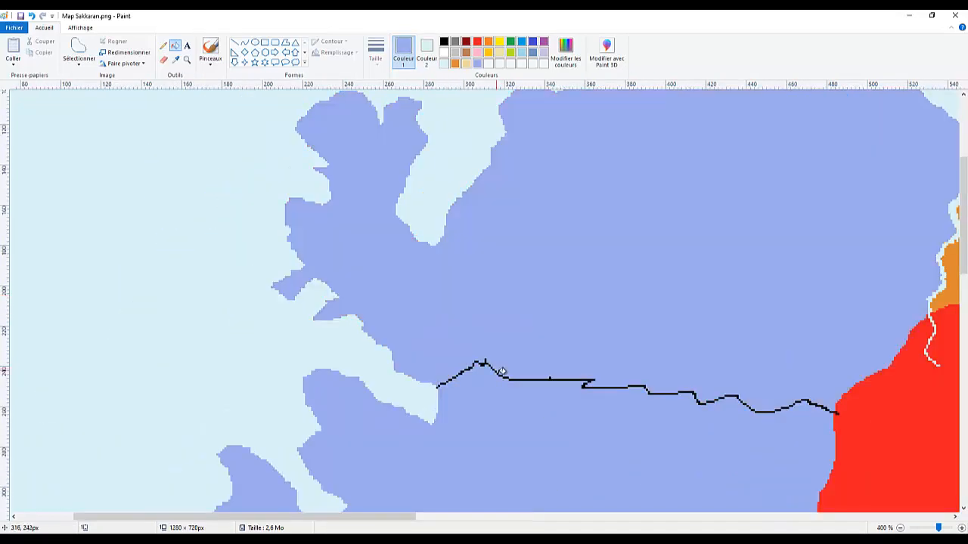
pyautogui.hotkey('ctrl', 'z')
pyautogui.click(529, 379)
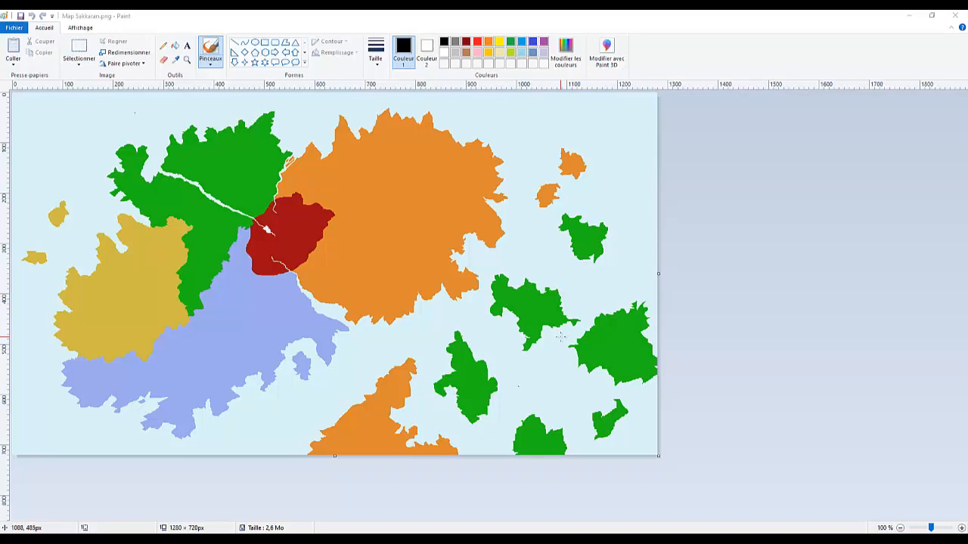
# Step: Add a black text label "N" on the sea in the map's southwest corner
pyautogui.click(187, 46)
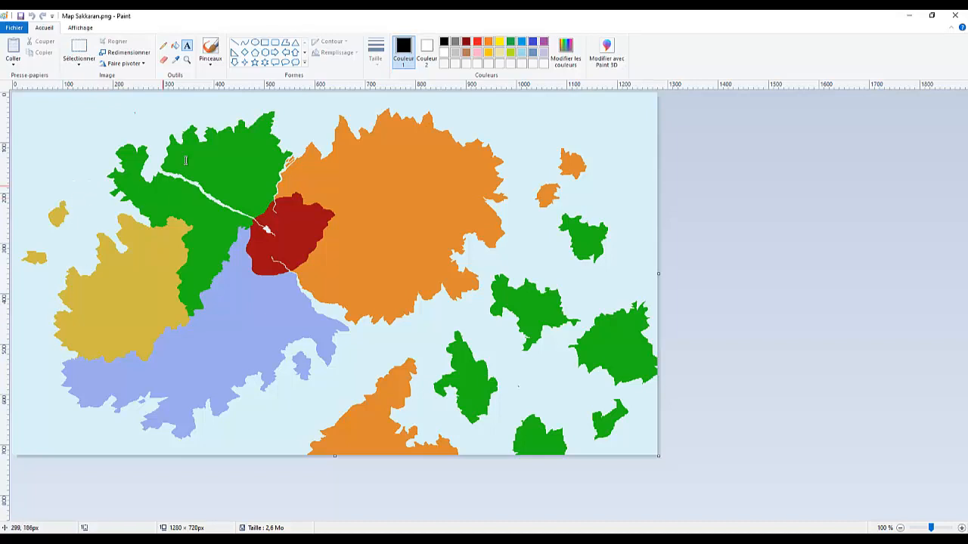
pyautogui.click(24, 415)
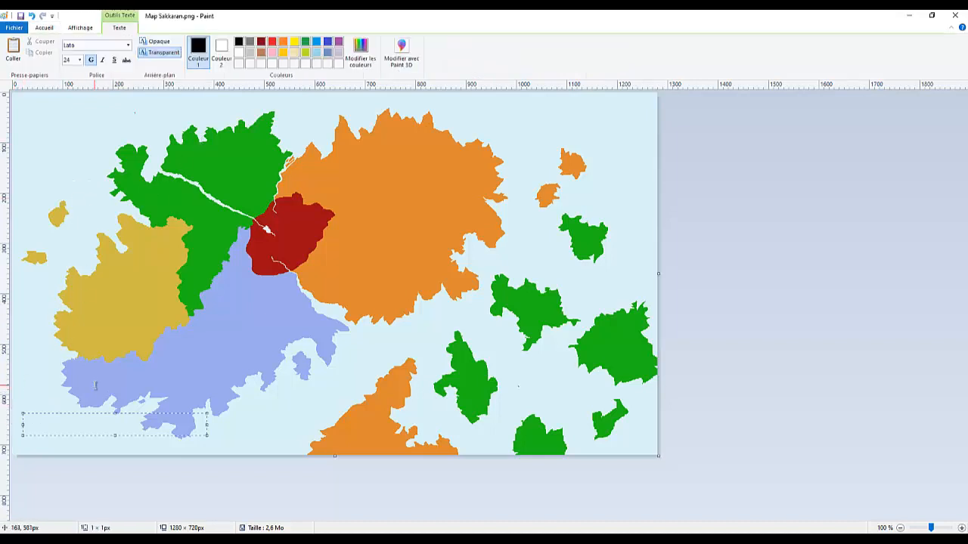
pyautogui.write('N')
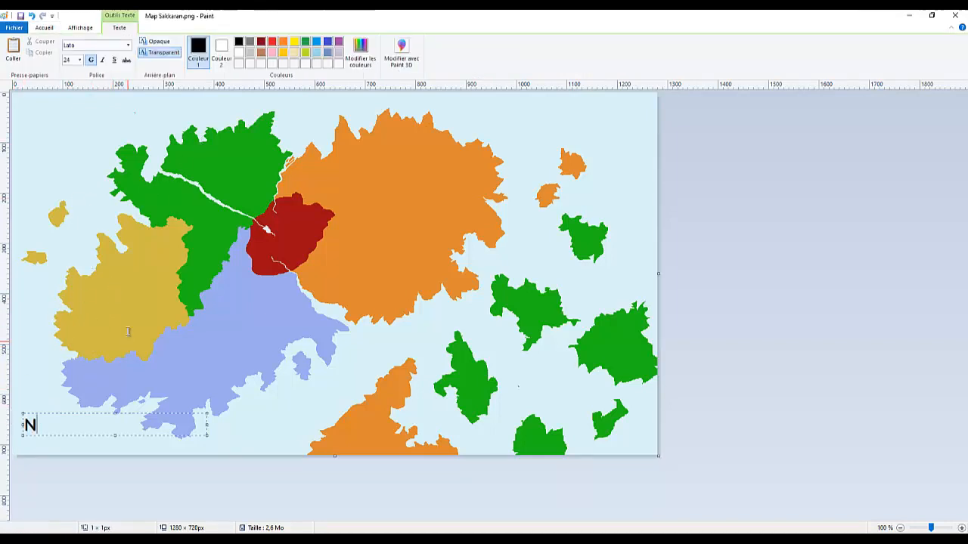
pyautogui.click(71, 267)
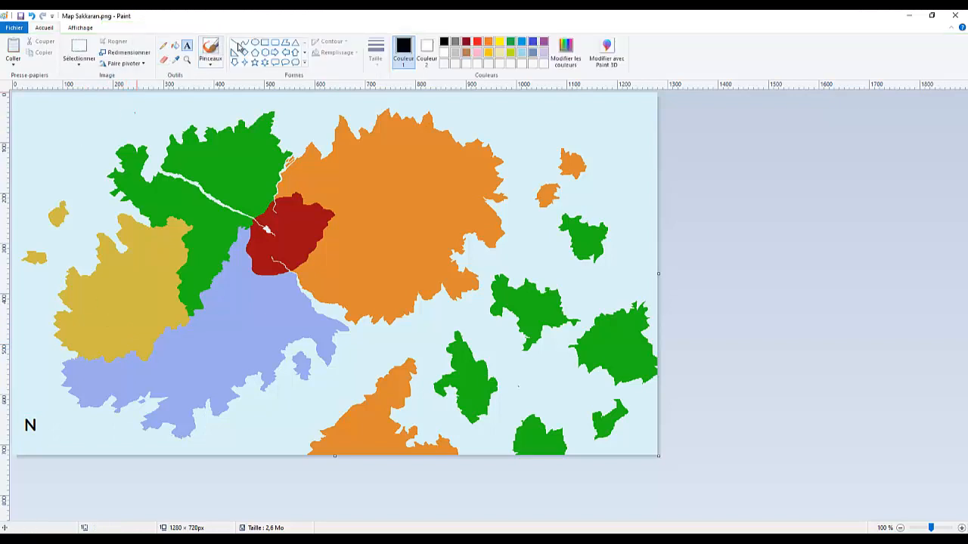
# Step: Draw a black up-arrow shape around the N and move the finished north symbol slightly away from the map's west edge
pyautogui.click(297, 53)
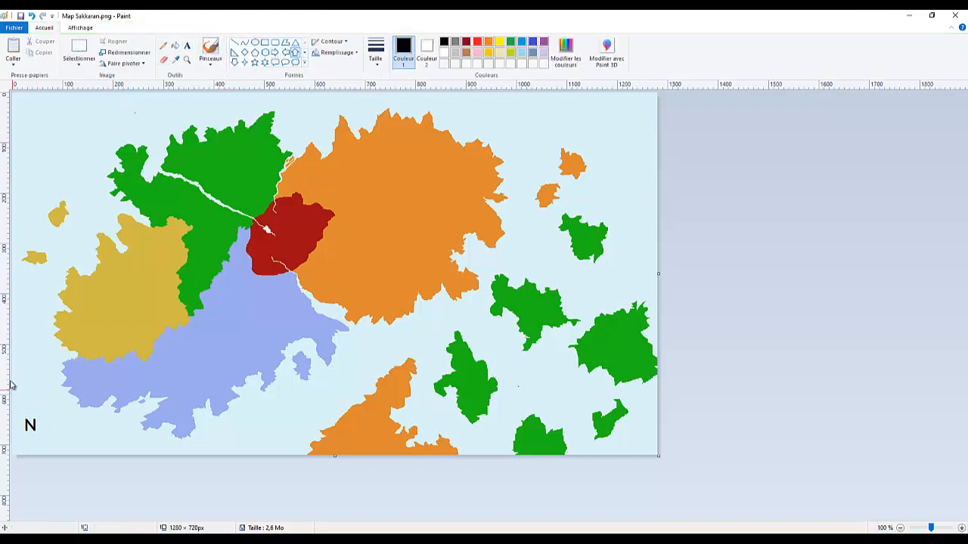
pyautogui.moveTo(14, 411); pyautogui.dragTo(47, 440)
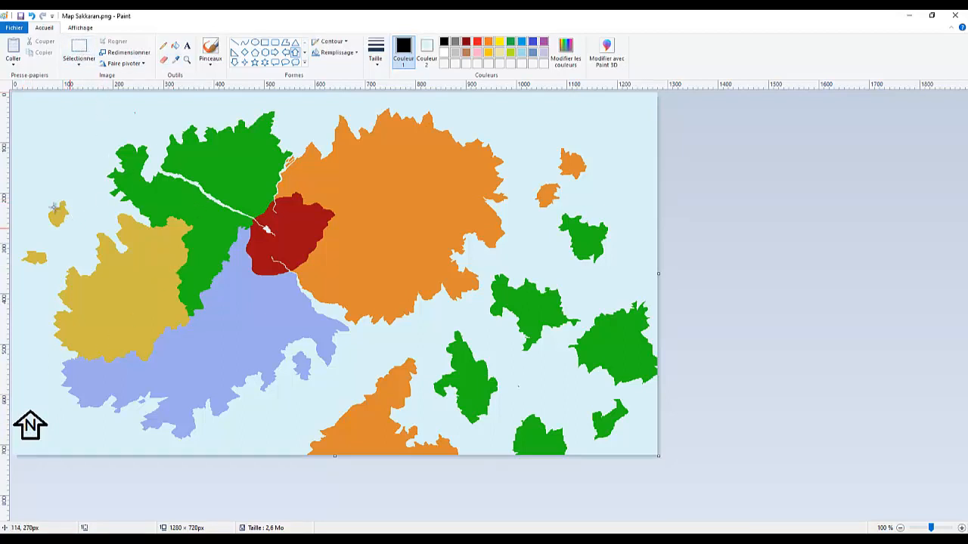
pyautogui.click(78, 53)
pyautogui.moveTo(61, 446); pyautogui.dragTo(29, 423)
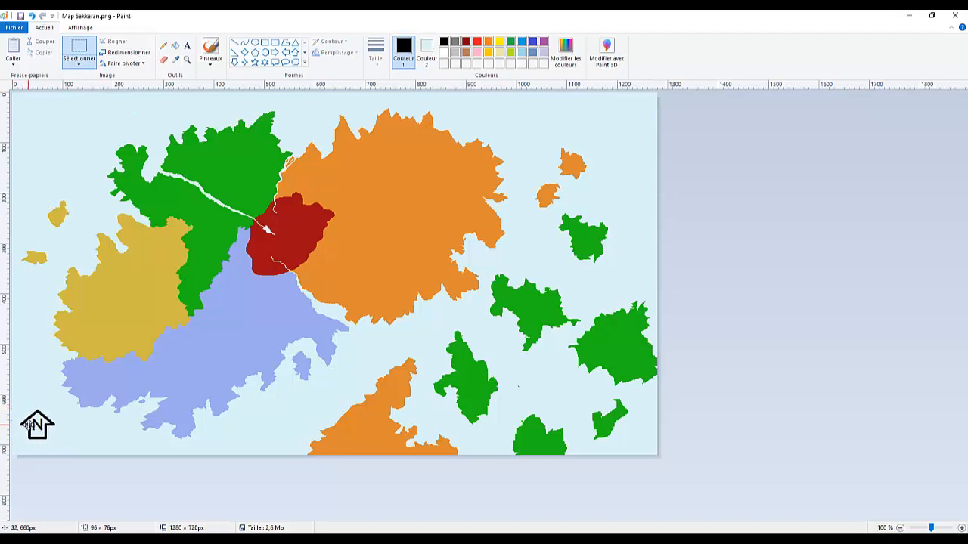
# Step: Paste the Occitanie reference map east of the drawing and move its 50 km scale bar beneath the north arrow
pyautogui.hotkey('ctrl', 'v')
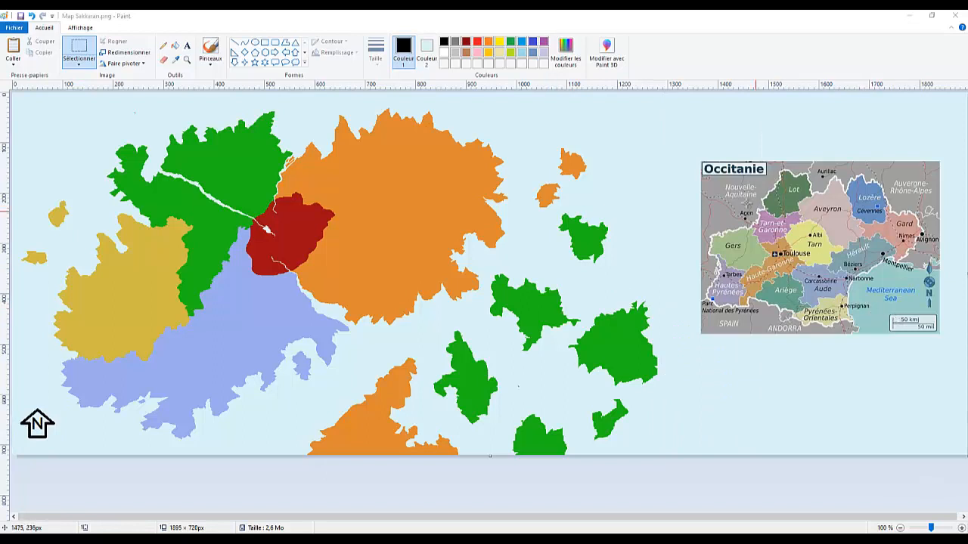
pyautogui.moveTo(893, 317); pyautogui.dragTo(918, 322)
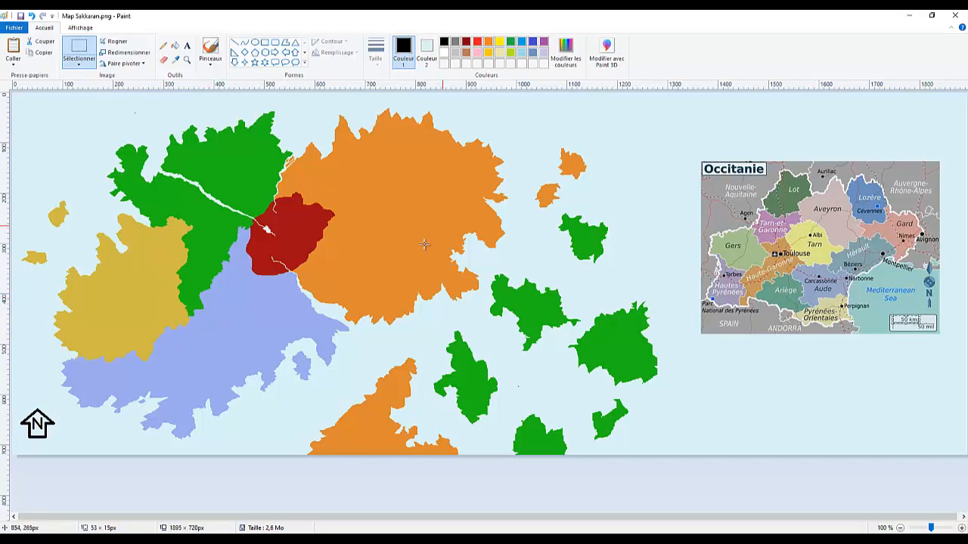
pyautogui.click(642, 251)
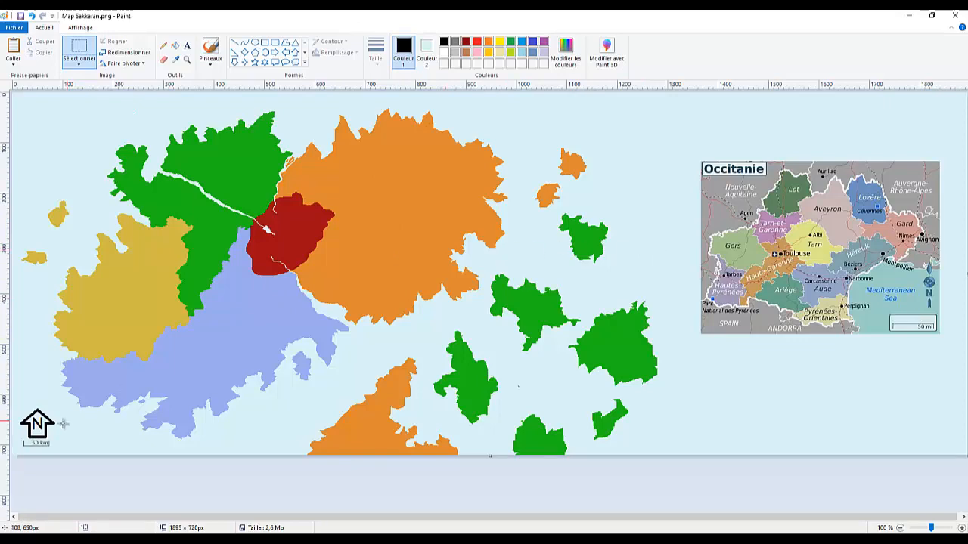
# Step: Lengthen the 50 km scale bar by spreading its ends and bridging the gap, and remove the Occitanie map from the canvas
pyautogui.scroll(1, 78, 430)
pyautogui.scroll(-5, 135, 431)
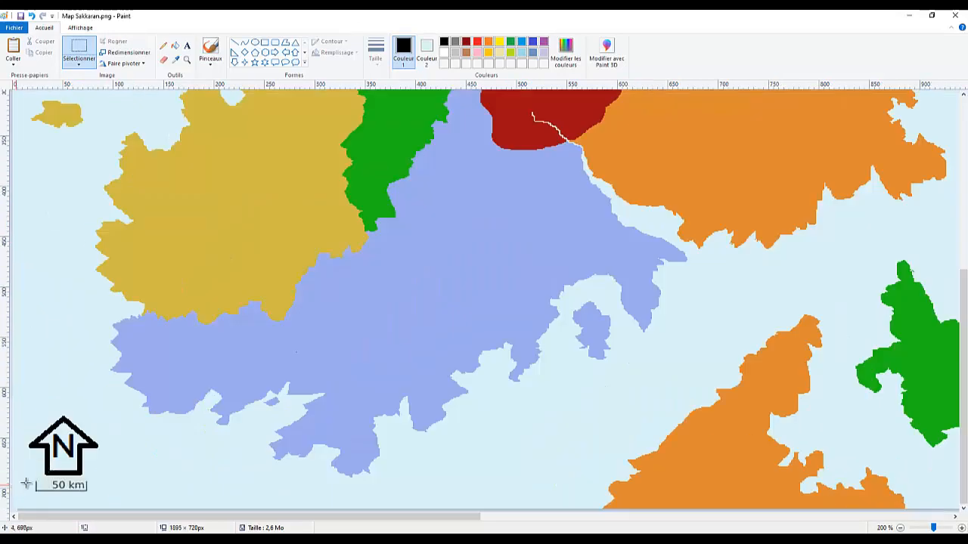
pyautogui.scroll(-2, 78, 481)
pyautogui.scroll(5, 79, 481)
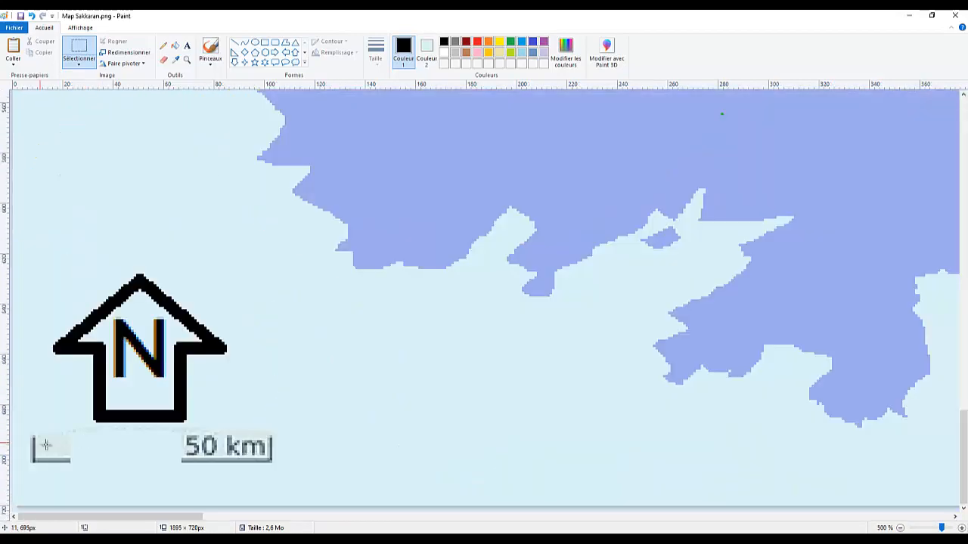
pyautogui.moveTo(33, 445); pyautogui.dragTo(184, 469)
pyautogui.scroll(-5, 287, 420)
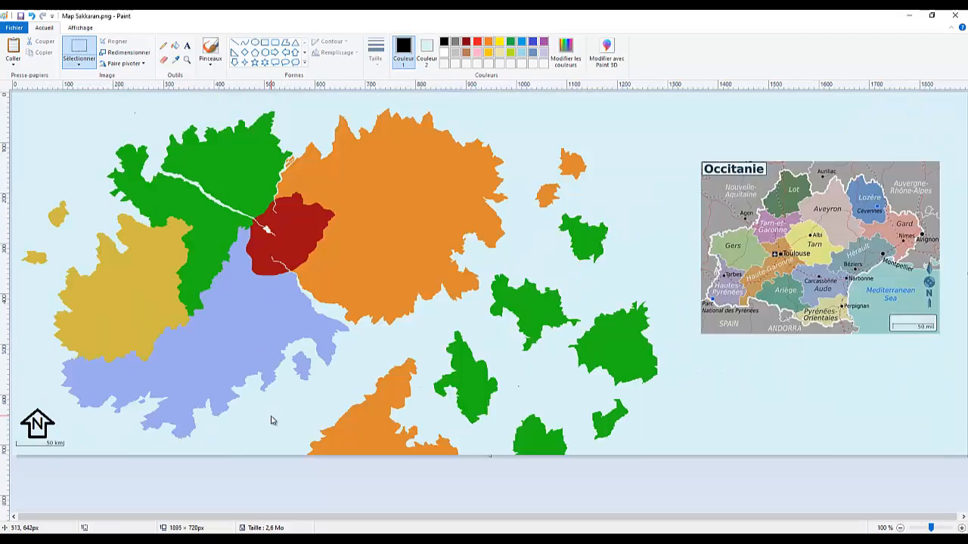
pyautogui.scroll(1, 270, 415)
pyautogui.hotkey('ctrl', 'z')
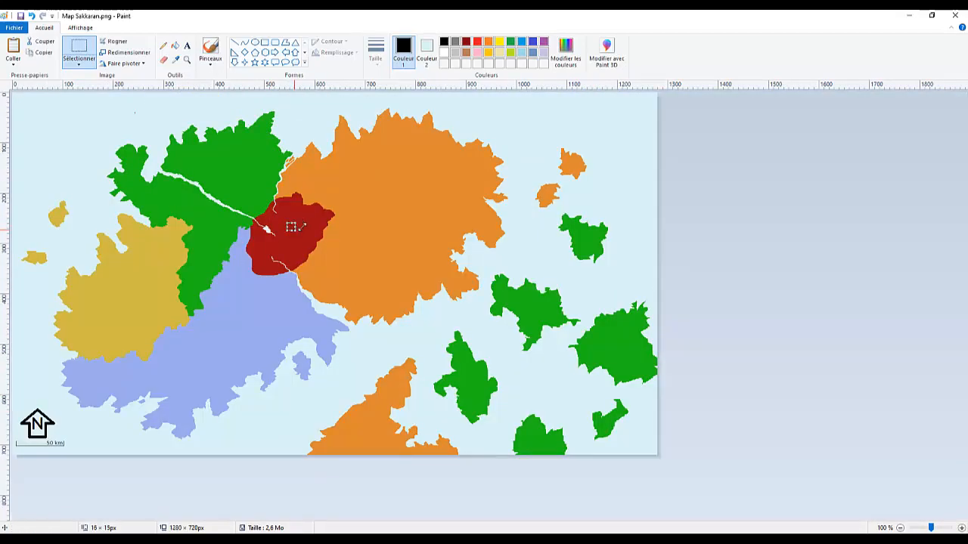
# Step: Copy a small dark red square from the central region as a legend swatch beside the scale bar, labelled "Haute-montagne"
pyautogui.hotkey('ctrl', 'c')
pyautogui.hotkey('ctrl', 'v')
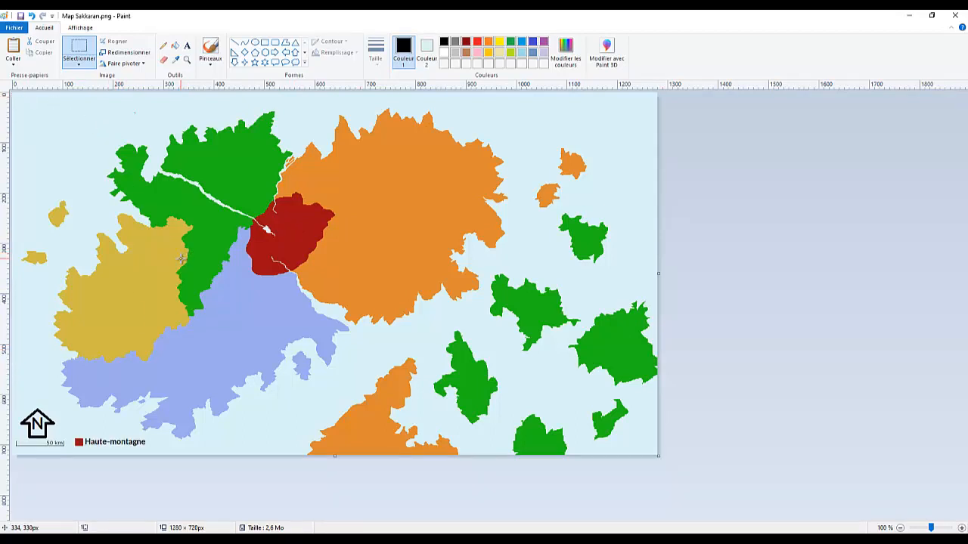
# Step: Draw a small black outline of a peaked building with side wings freehand in the southern part of the blue region
pyautogui.click(164, 45)
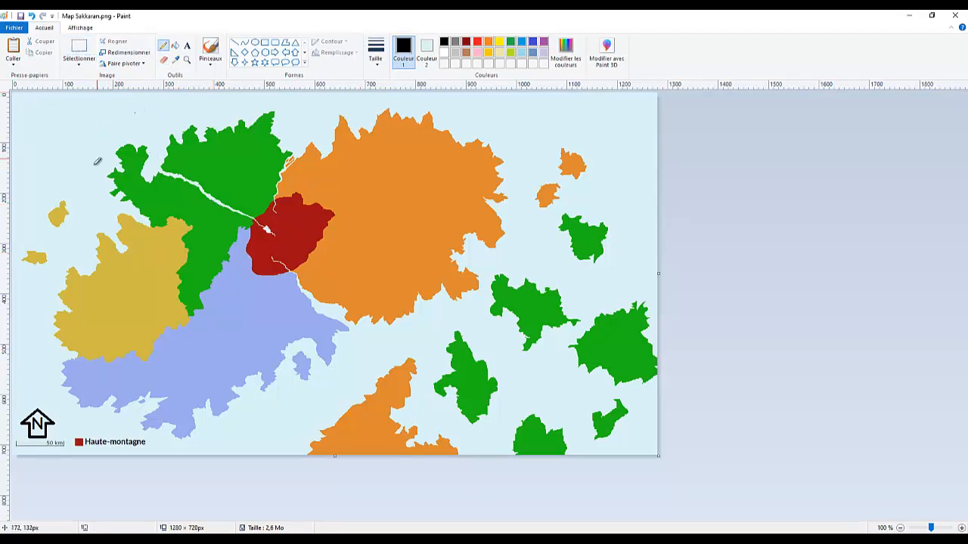
pyautogui.moveTo(171, 378)
pyautogui.mouseDown()
pyautogui.moveTo(184, 378)
pyautogui.moveTo(173, 371)
pyautogui.moveTo(184, 360)
pyautogui.mouseUp()
pyautogui.hotkey('ctrl', 'z')
pyautogui.scroll(1, 185, 360)
pyautogui.moveTo(364, 350)
pyautogui.mouseDown()
pyautogui.moveTo(375, 358)
pyautogui.moveTo(363, 361)
pyautogui.mouseUp()
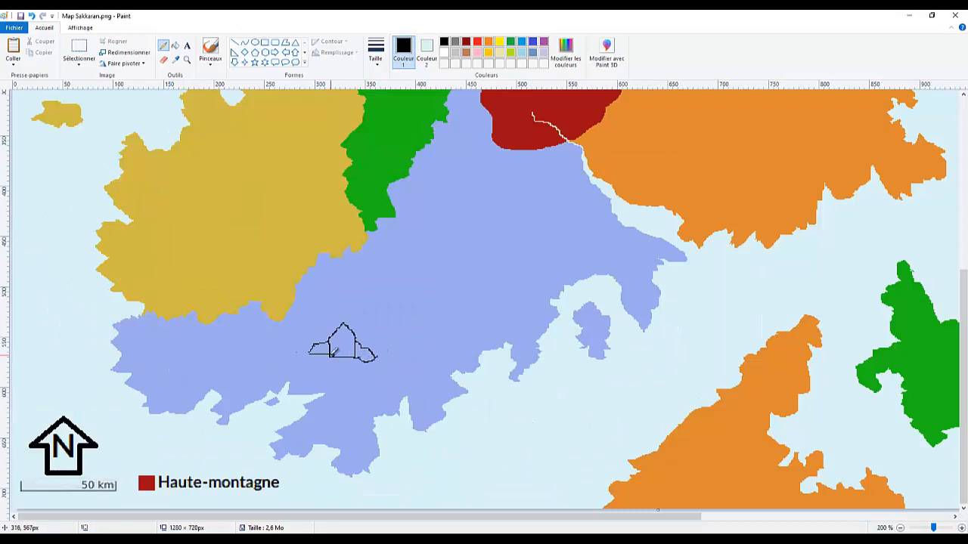
pyautogui.scroll(-1, 331, 353)
# Step: Mark four towns with small dark blue ellipses: in the blue region, by the green region's river, and at the orange region's southwestern and eastern edges
pyautogui.click(556, 62)
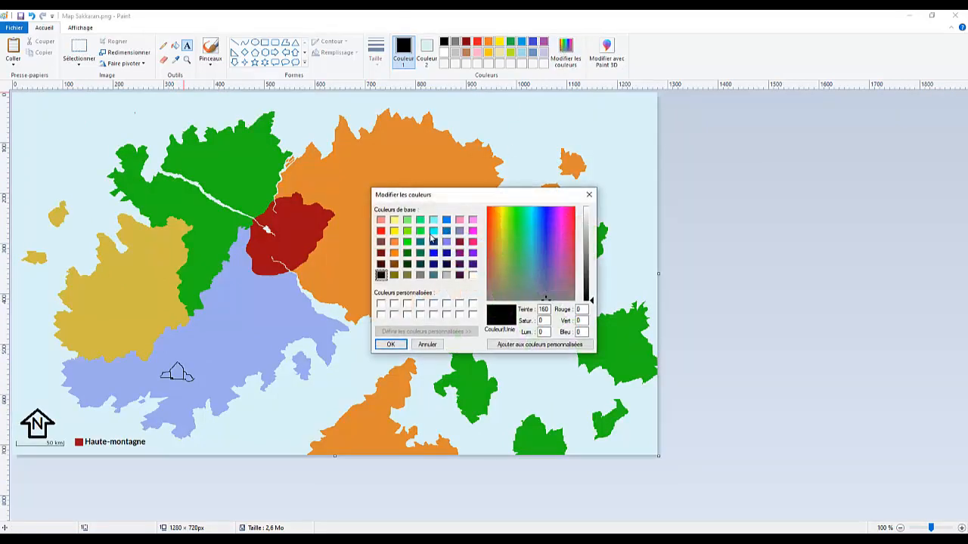
pyautogui.click(420, 230)
pyautogui.click(421, 253)
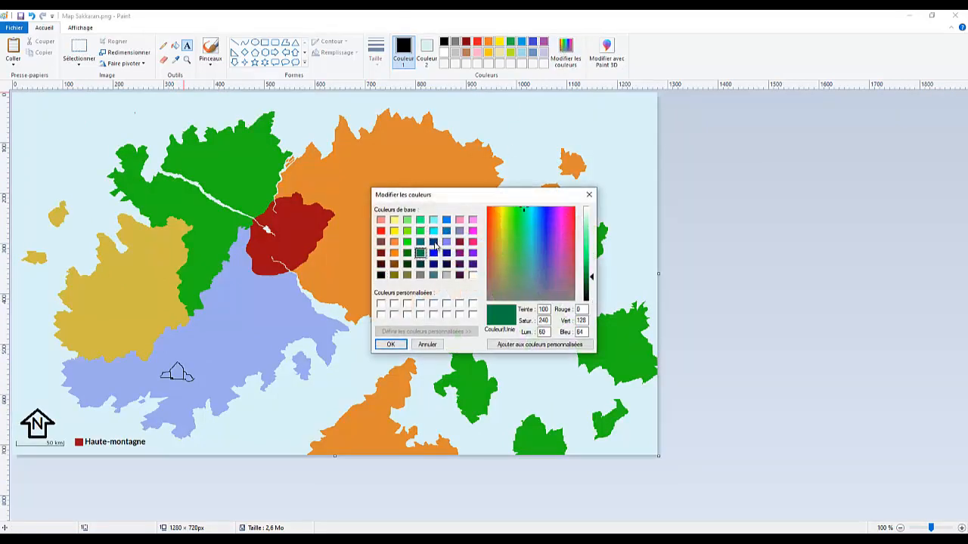
pyautogui.click(434, 243)
pyautogui.click(400, 344)
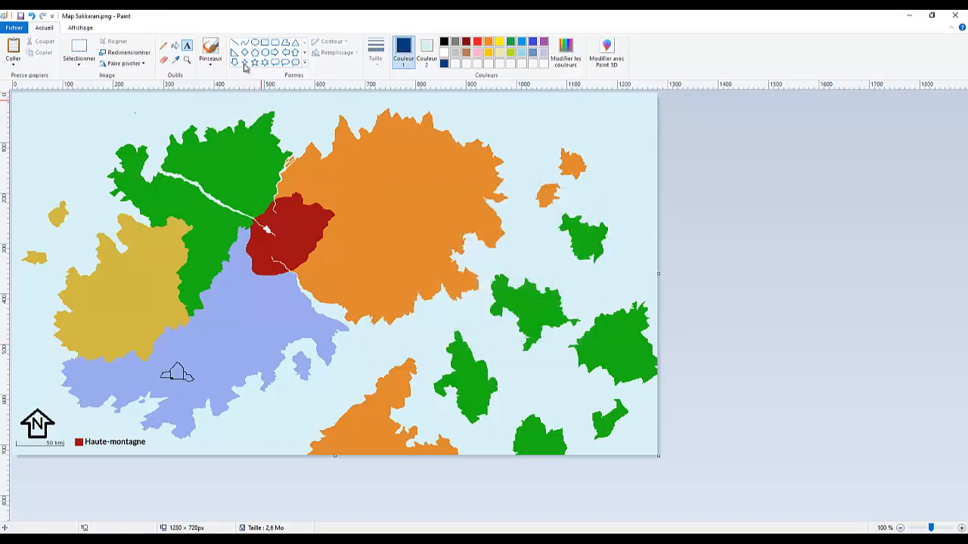
pyautogui.click(255, 43)
pyautogui.moveTo(242, 321); pyautogui.dragTo(245, 323)
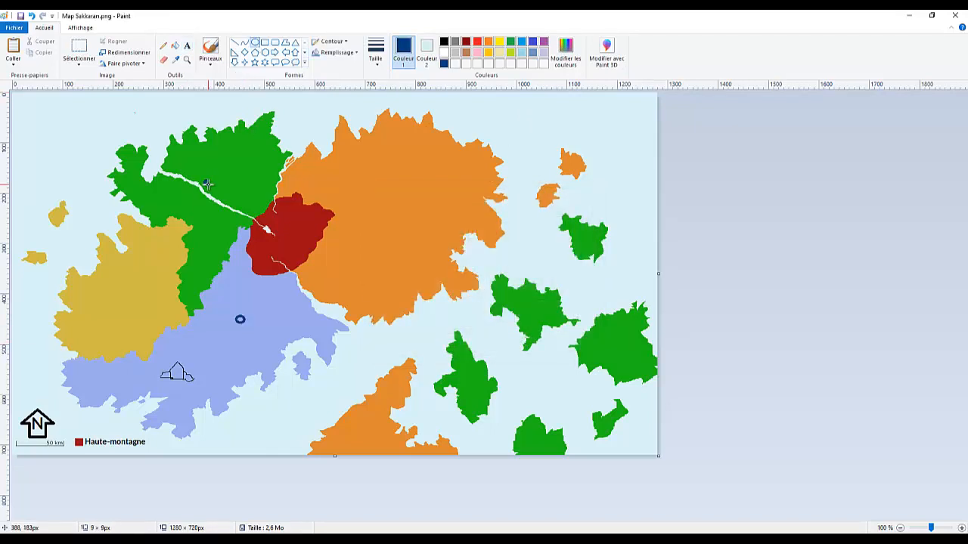
pyautogui.moveTo(204, 181); pyautogui.dragTo(211, 187)
pyautogui.moveTo(300, 277); pyautogui.dragTo(309, 285)
pyautogui.moveTo(487, 206); pyautogui.dragTo(497, 215)
# Step: Label three town markers "Ville A", "Mont-Fleuve" and "Ville B" in dark blue 12-point Lato text
pyautogui.click(187, 46)
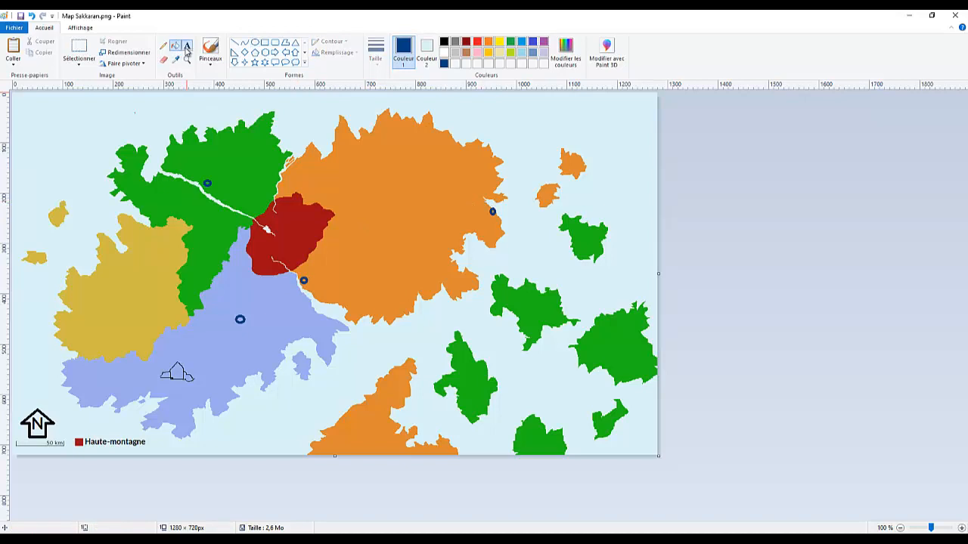
pyautogui.click(313, 267)
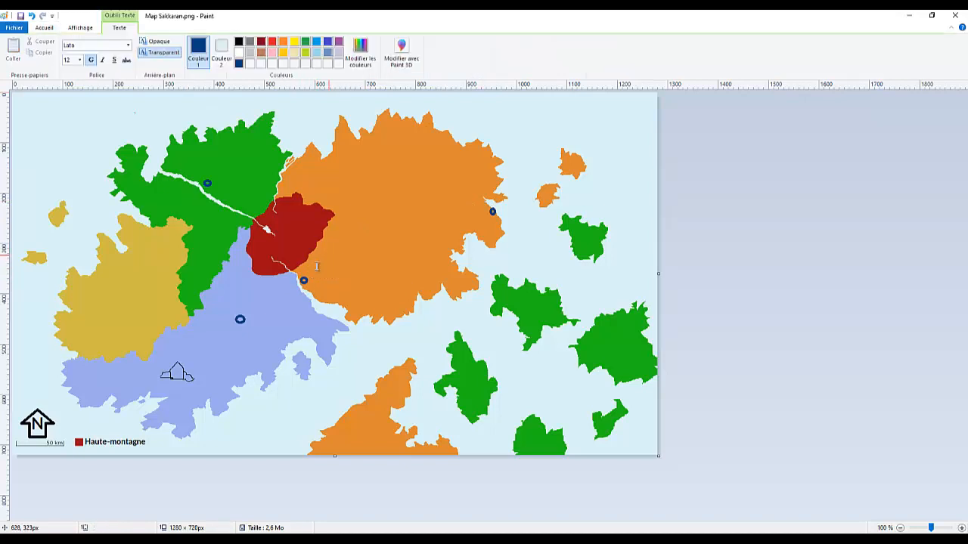
pyautogui.click(333, 261)
pyautogui.click(311, 274)
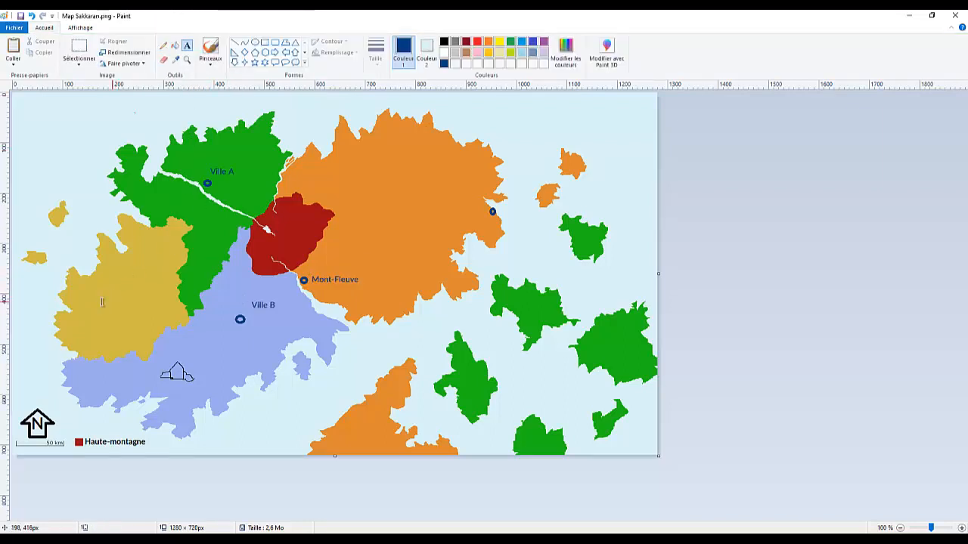
# Step: Label the southern orange landmass "Continent inconnu" and the southeastern green islands "Îles Jungulières" in dark blue
pyautogui.click(101, 300)
pyautogui.click(346, 436)
pyautogui.write('Cont')
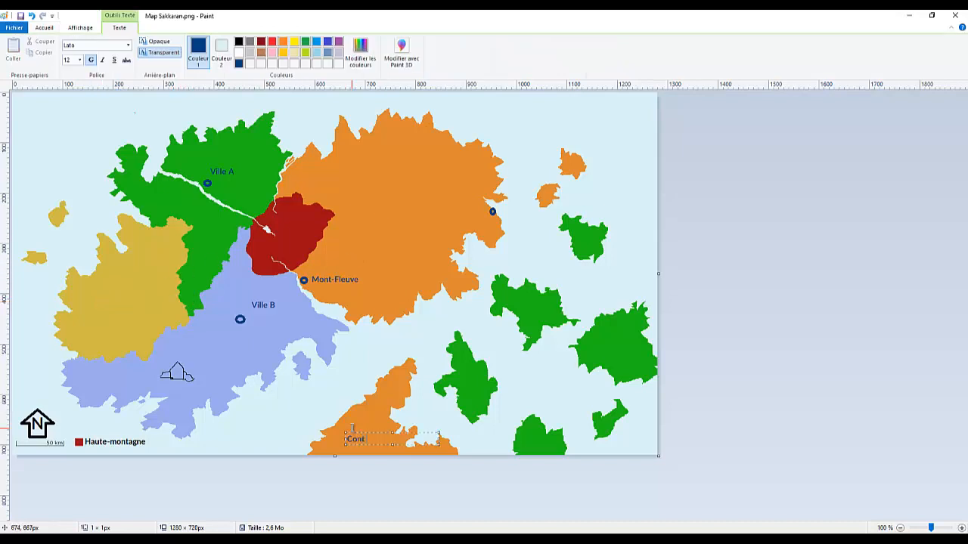
pyautogui.write('inent inconnu')
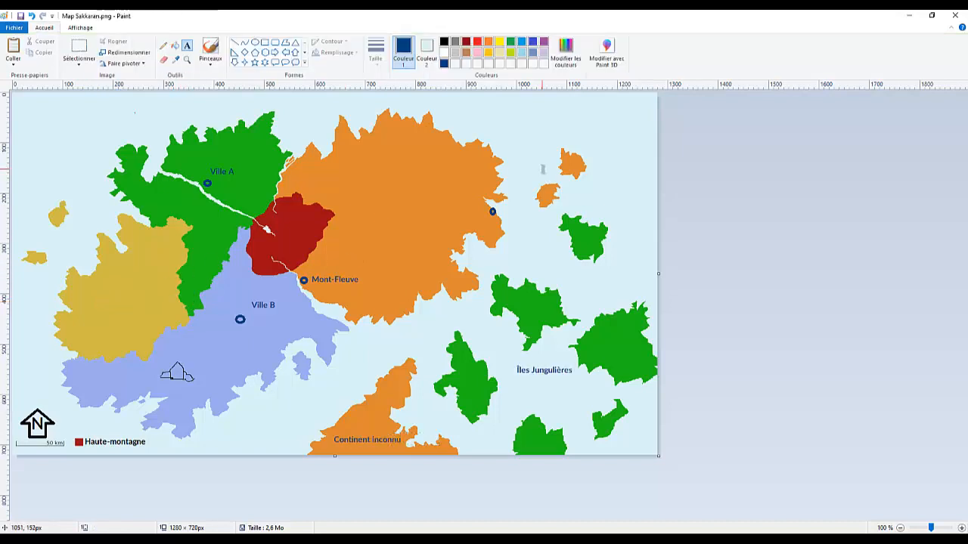
# Step: Label the two small orange islands off the east coast "Fausses Jumelles" in dark blue
pyautogui.click(561, 157)
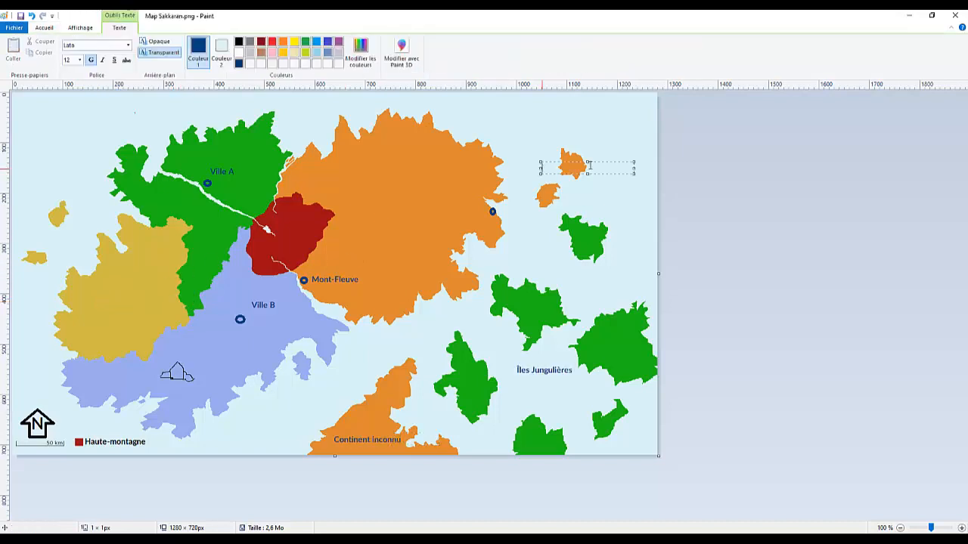
pyautogui.click(579, 175)
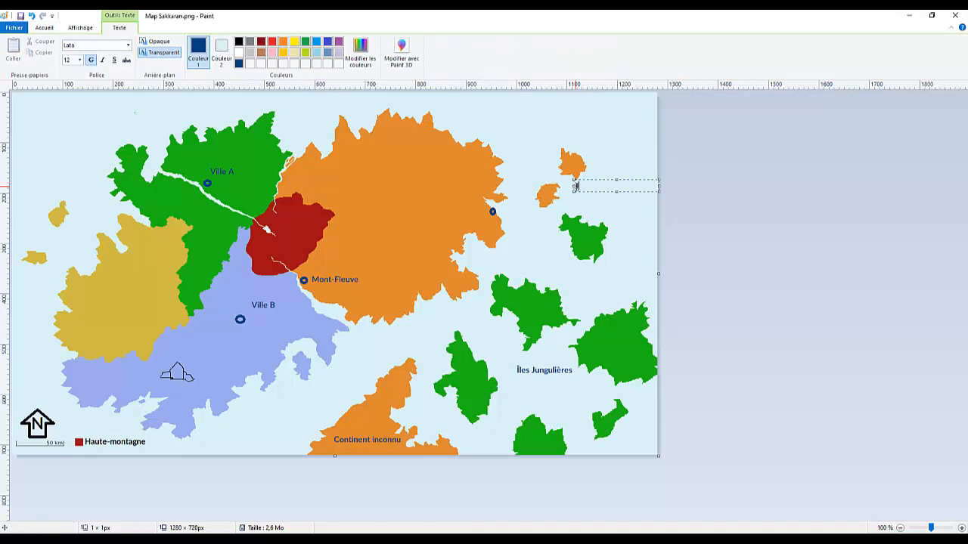
pyautogui.write('Fausses hu')
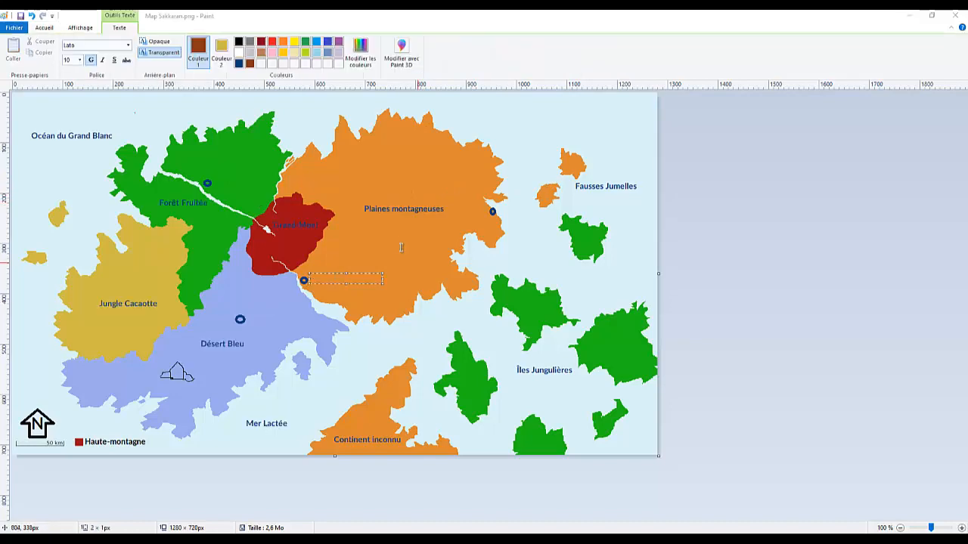
# Step: Label the town by the river south of Grand-Mont "Capitale" in brown 10-point text, widening the text box to fit one line
pyautogui.click(425, 334)
pyautogui.scroll(2, 424, 334)
pyautogui.scroll(-5, 424, 333)
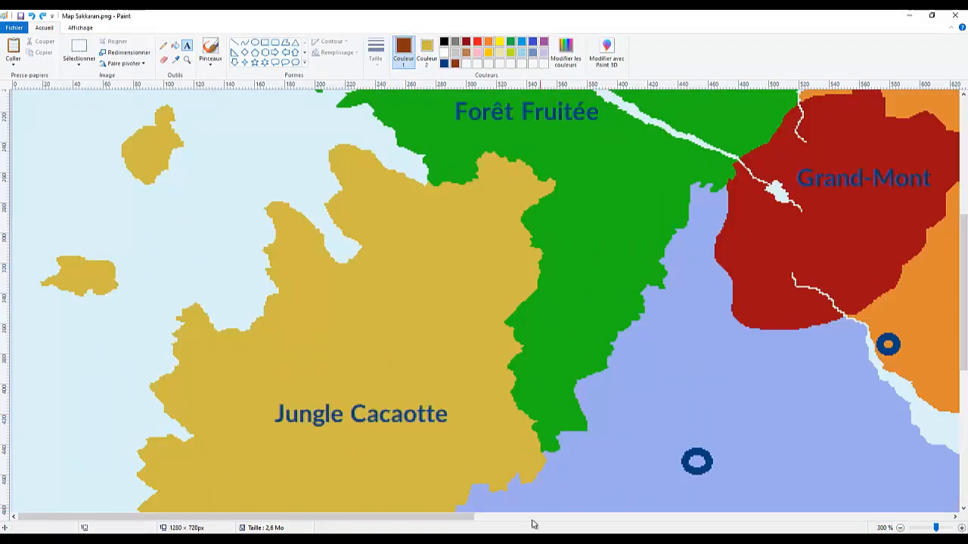
pyautogui.moveTo(473, 517); pyautogui.dragTo(696, 510)
pyautogui.click(451, 333)
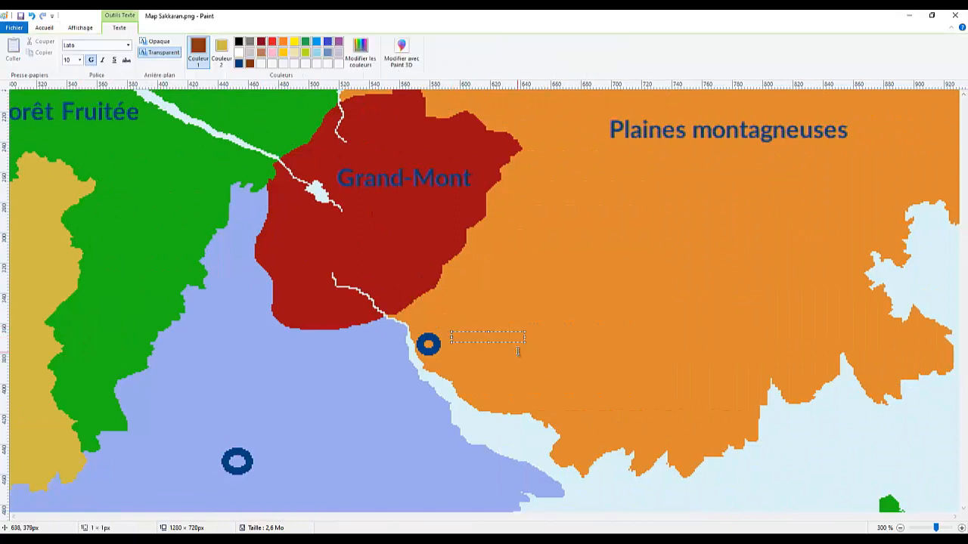
pyautogui.write('C')
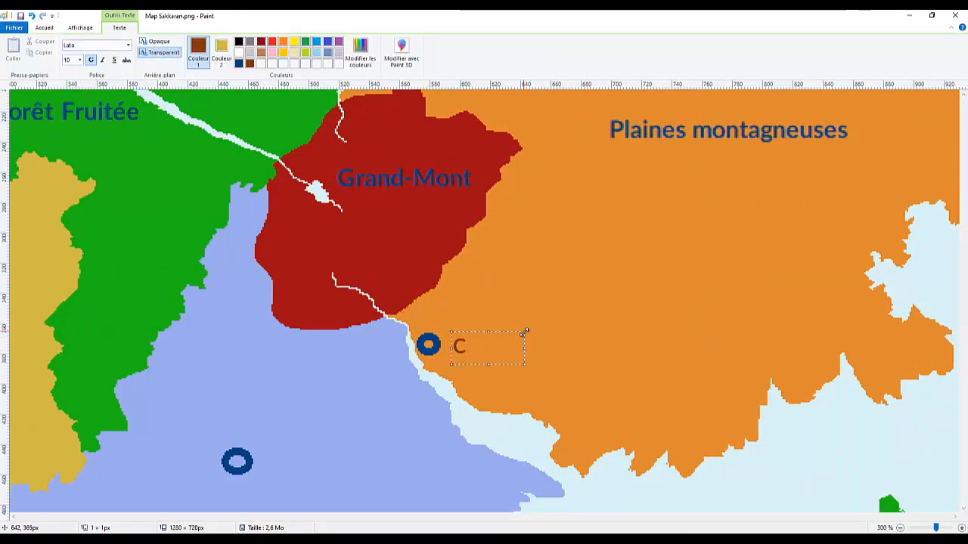
pyautogui.write('apitale')
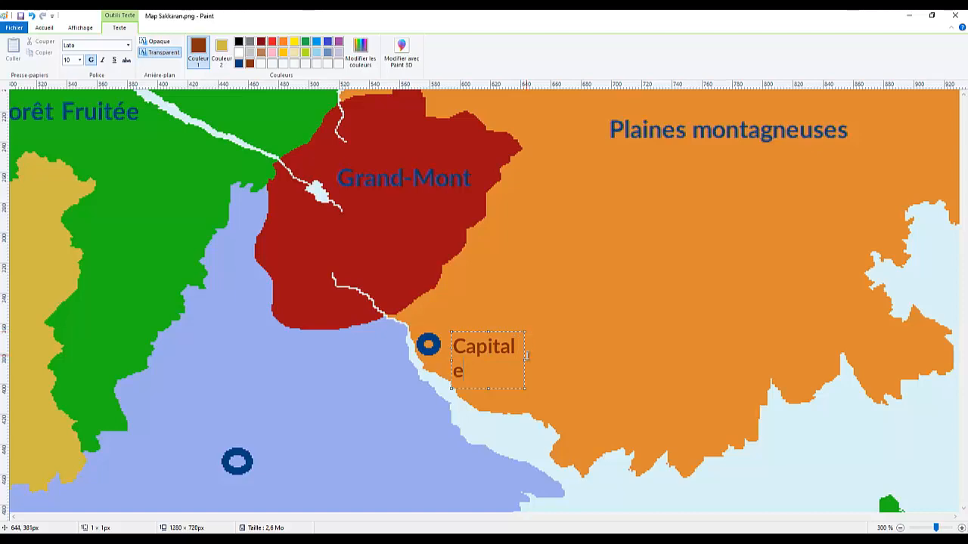
pyautogui.moveTo(527, 355); pyautogui.dragTo(566, 355)
pyautogui.click(557, 303)
pyautogui.keyDown('ctrl'); pyautogui.scroll(-2, 558, 303); pyautogui.keyUp('ctrl')
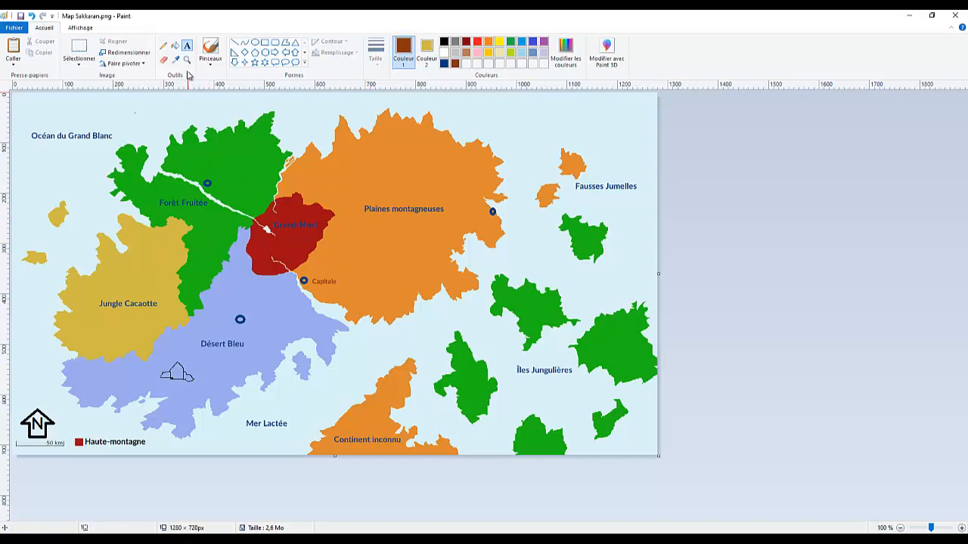
# Step: Recolour the town rings brown and label the town in Désert Bleu "Le Sanctuaire" in matching brown text
pyautogui.scroll(1, 355, 308)
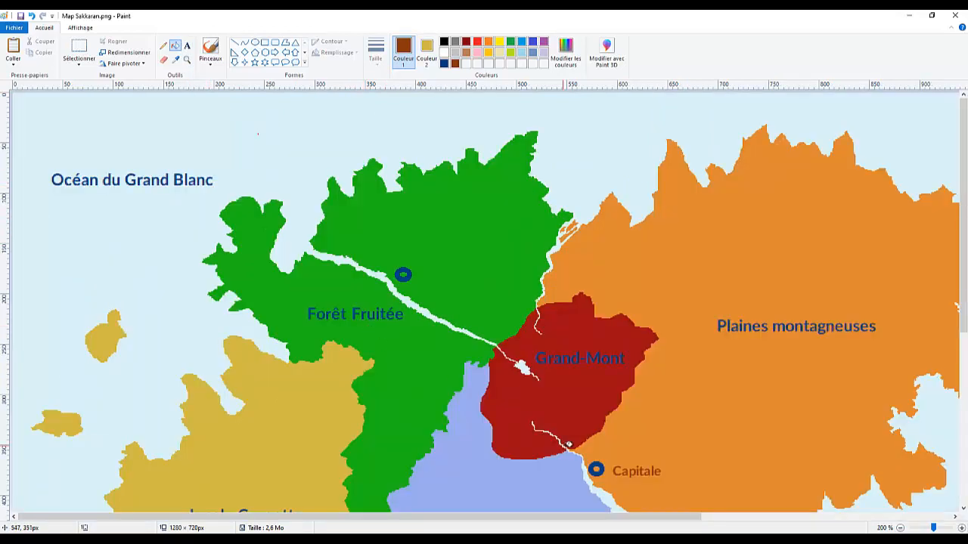
pyautogui.click(594, 464)
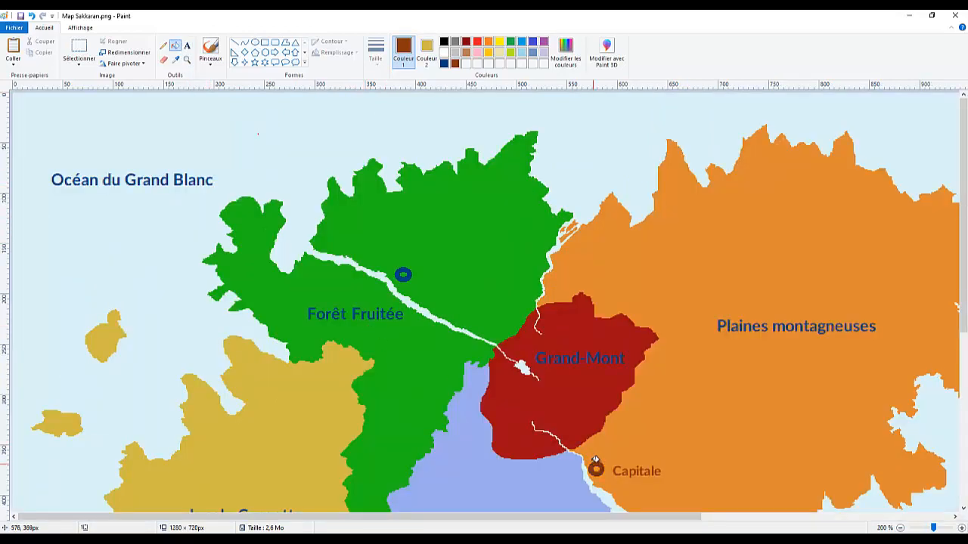
pyautogui.click(406, 272)
pyautogui.scroll(-3, 406, 413)
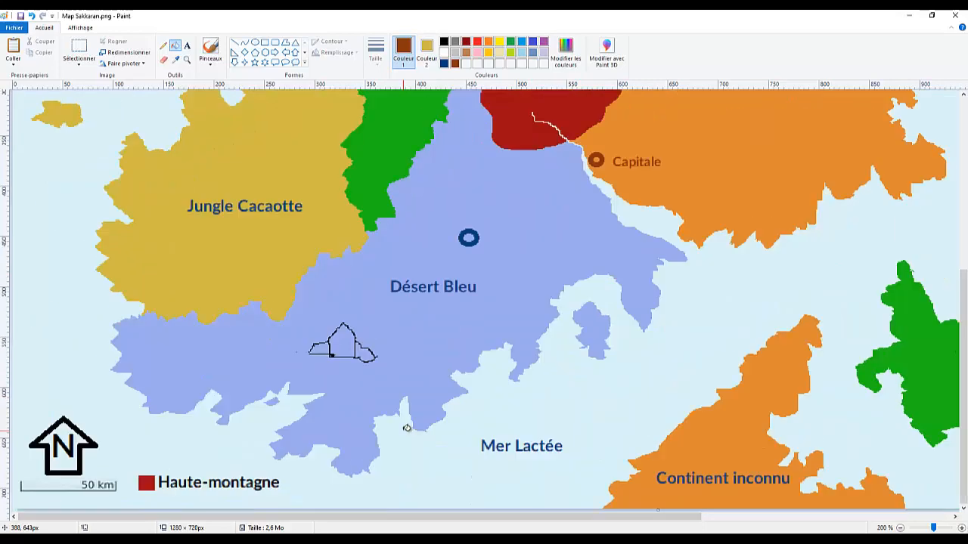
pyautogui.click(470, 243)
pyautogui.scroll(2, 519, 252)
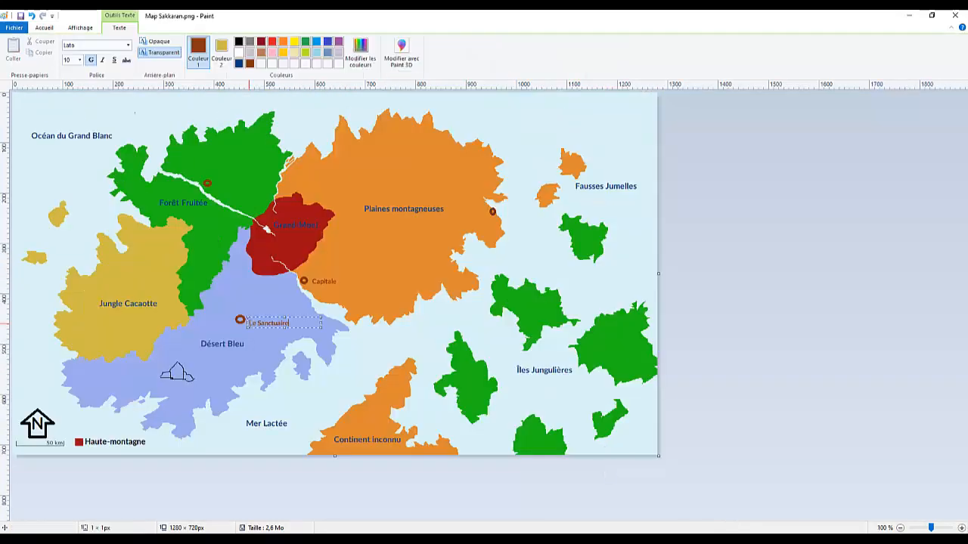
pyautogui.click(298, 293)
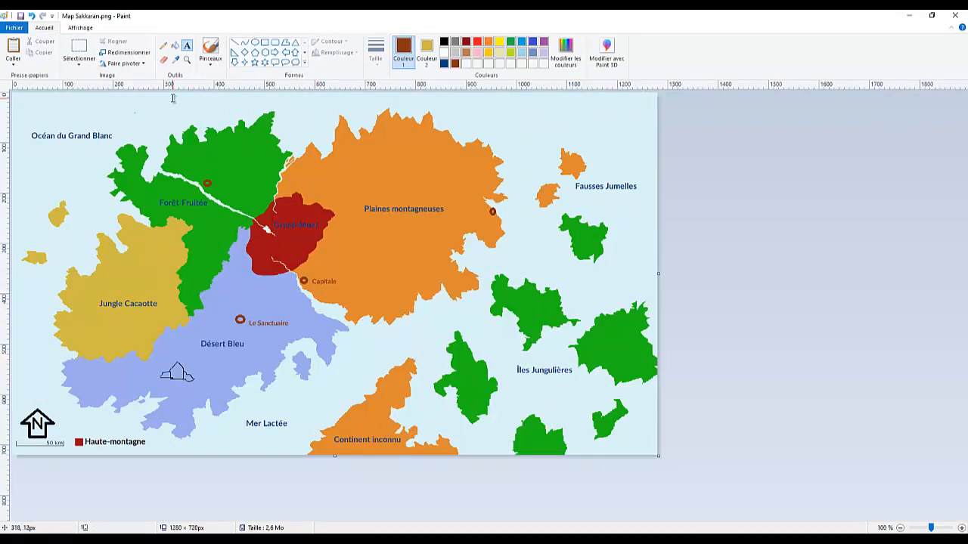
# Step: Draw a wavy black pencil line with a small loop near its eastern end in the sea at the map's northeast corner
pyautogui.click(162, 45)
pyautogui.click(444, 42)
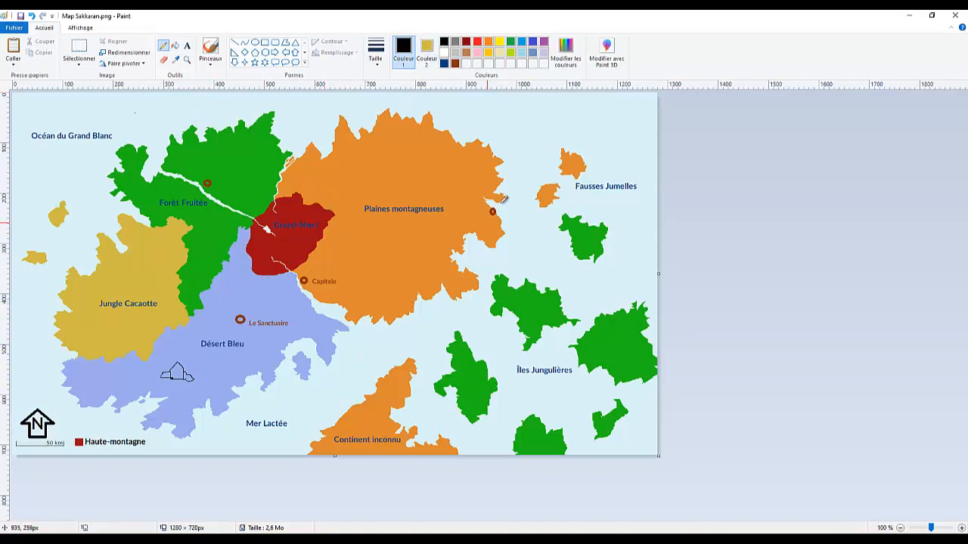
pyautogui.moveTo(535, 120)
pyautogui.mouseDown()
pyautogui.moveTo(622, 112)
pyautogui.moveTo(618, 99)
pyautogui.moveTo(629, 96)
pyautogui.moveTo(619, 103)
pyautogui.moveTo(628, 97)
pyautogui.moveTo(635, 109)
pyautogui.mouseUp()
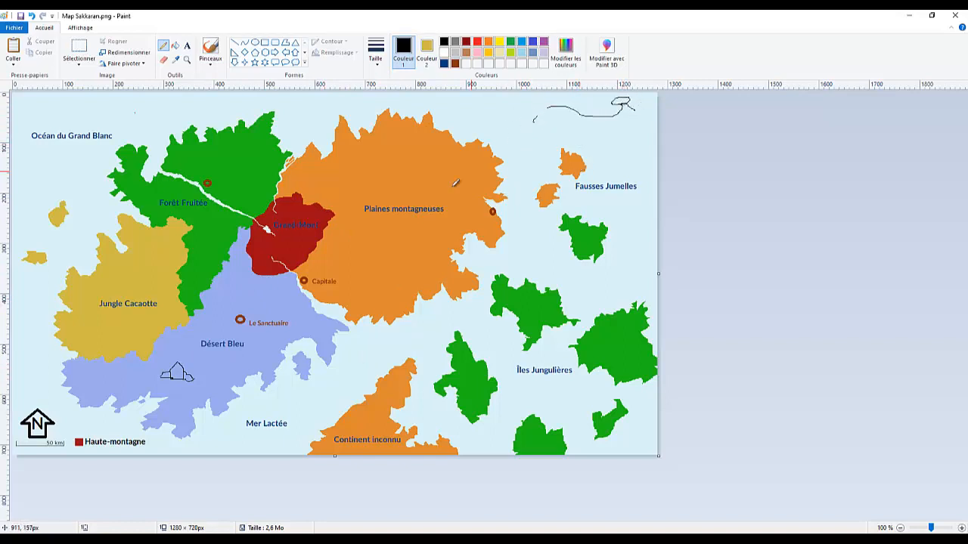